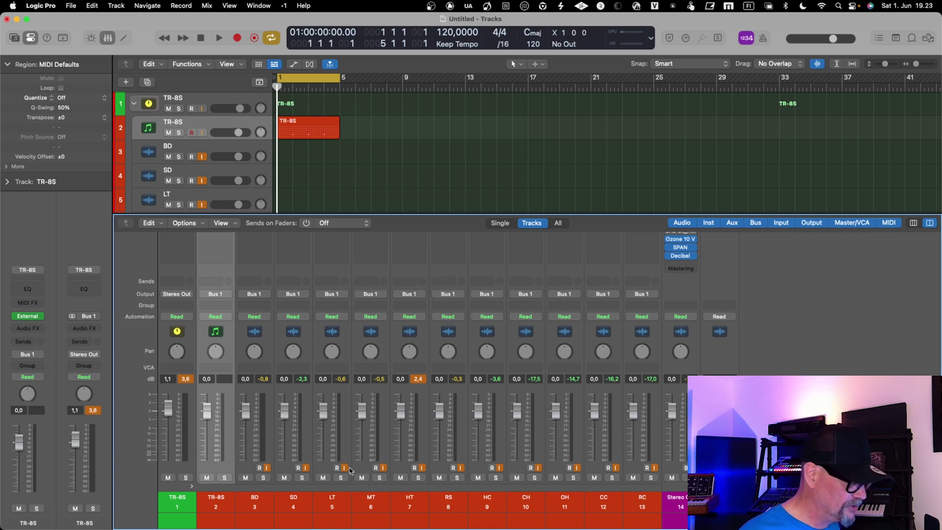
Step: Clear the peak level readings of the mixer channels
left_click(417, 381)
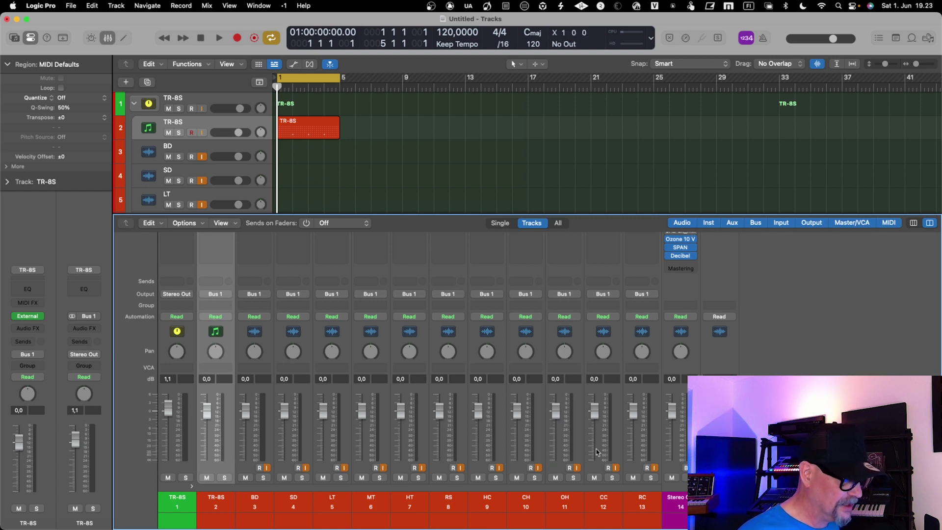
scroll(468, 290, "up", 1)
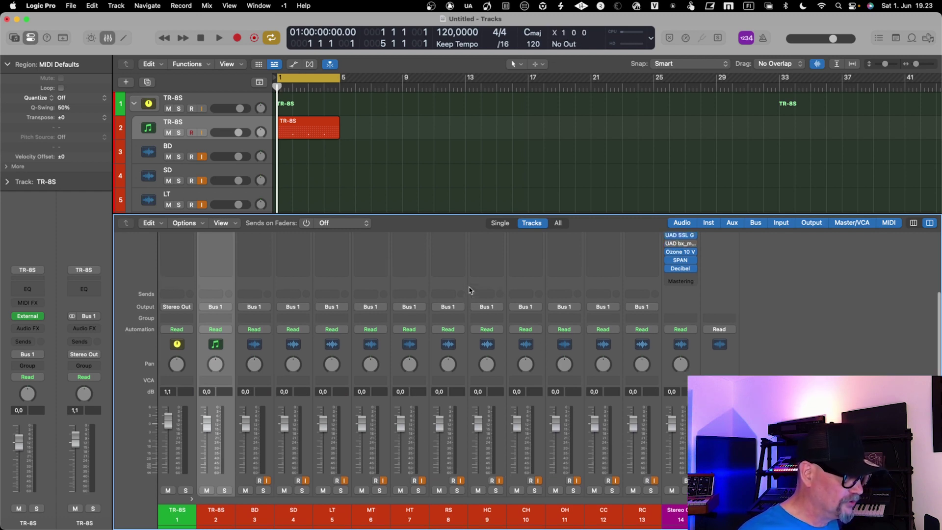
scroll(469, 290, "up", 5)
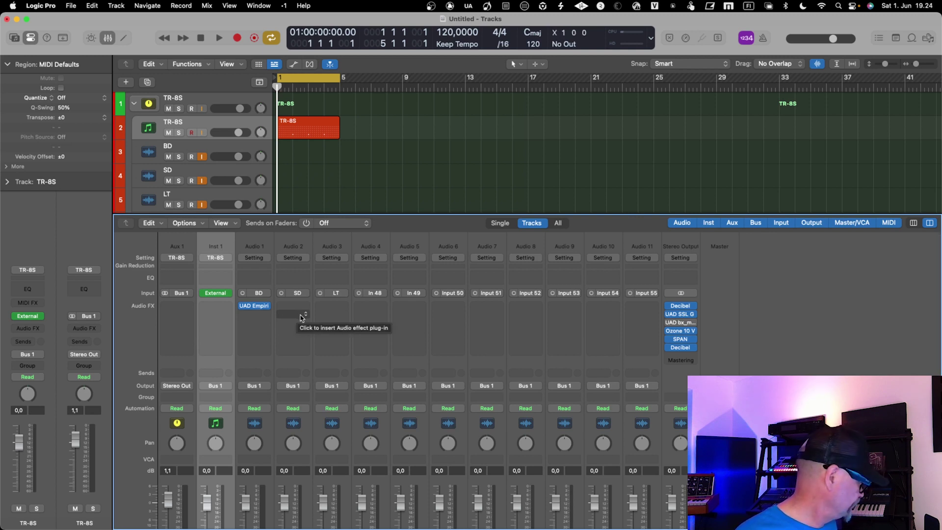
Step: Close the mixer and open the TR-8S pattern region on track 2 in the Step Sequencer
key("x")
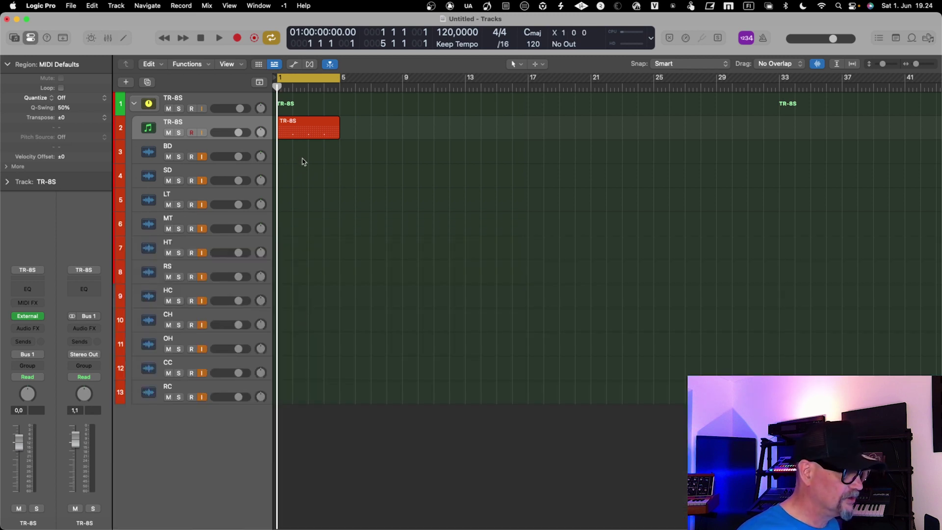
left_click(308, 126)
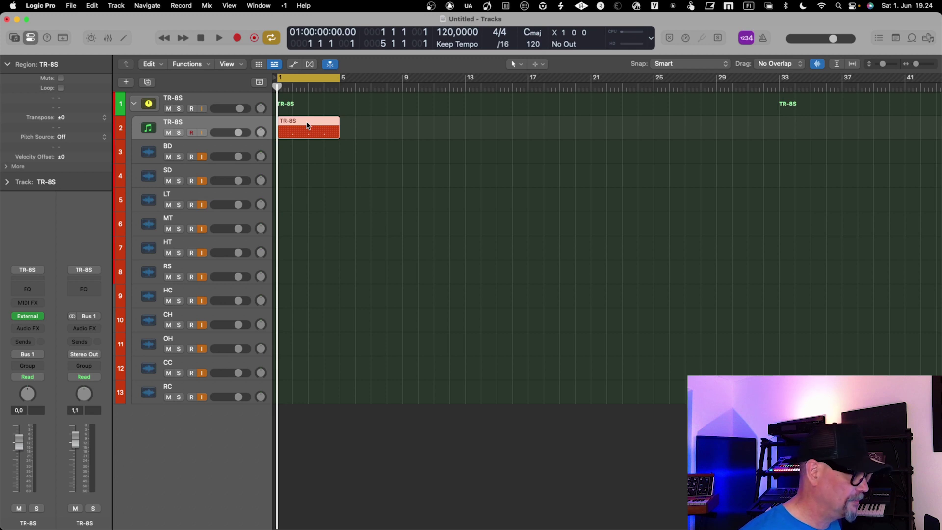
double_click(308, 126)
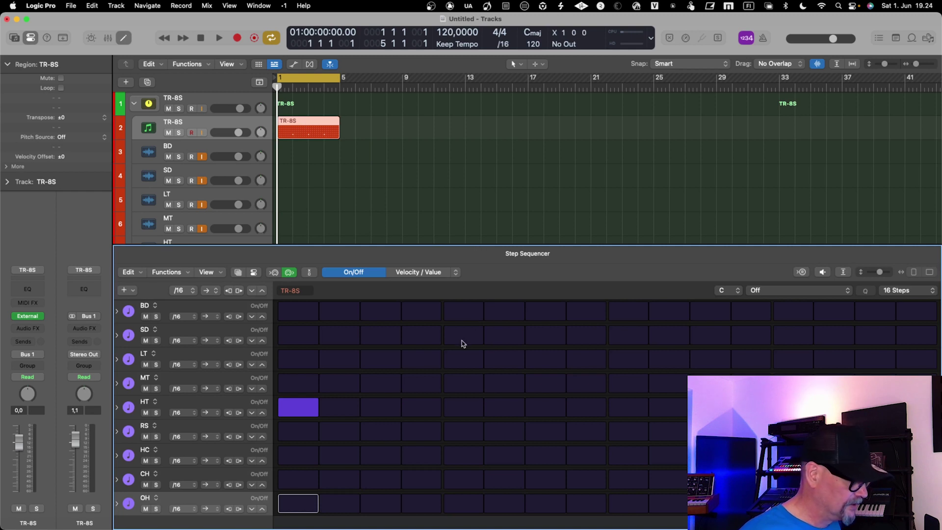
Step: Audition the drum sounds of the BD, SD and LT rows in the Step Sequencer
left_click(203, 307)
left_click(202, 325)
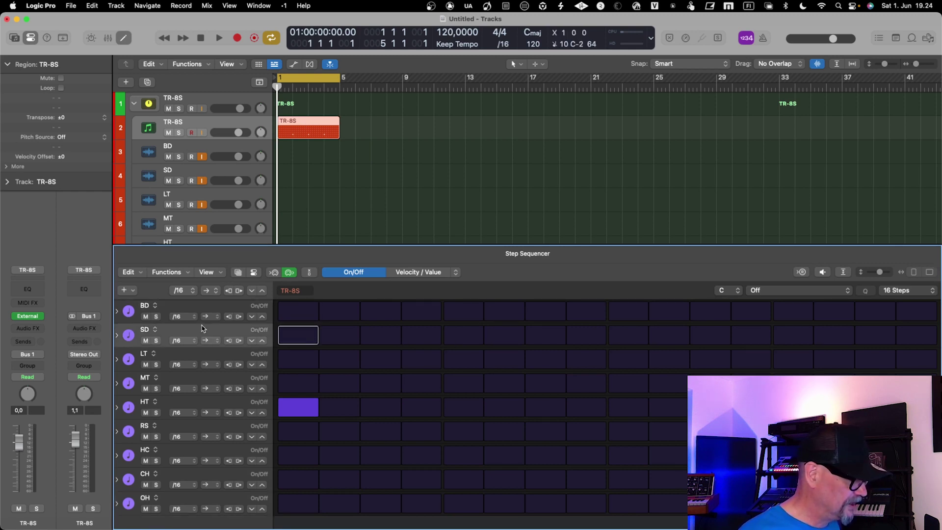
left_click(199, 357)
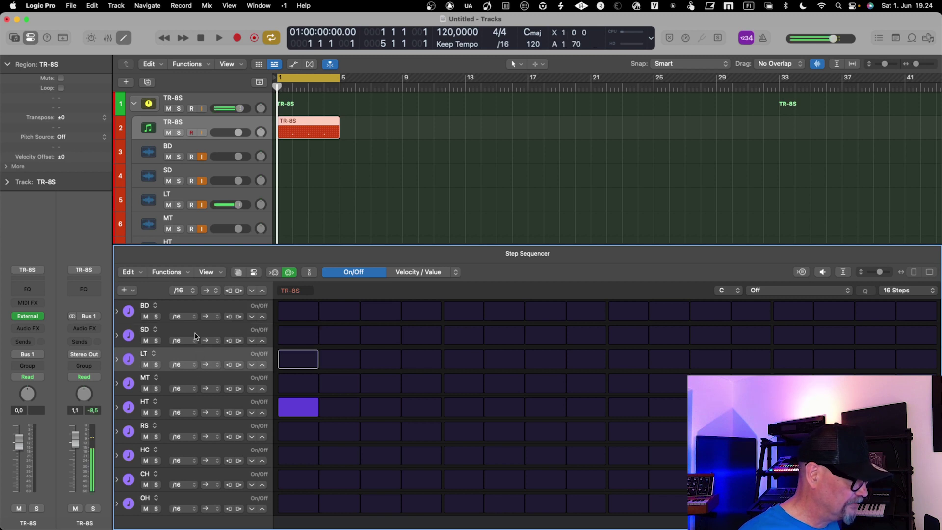
left_click(195, 332)
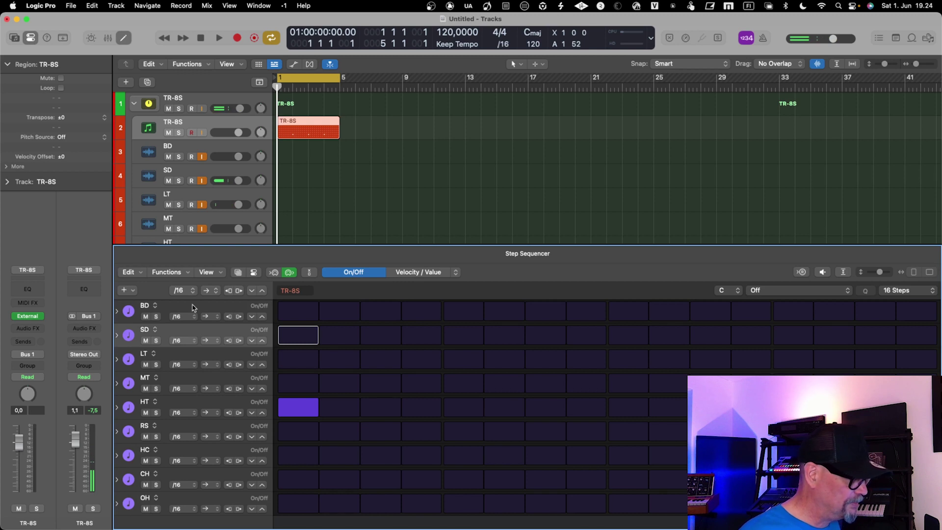
left_click(193, 307)
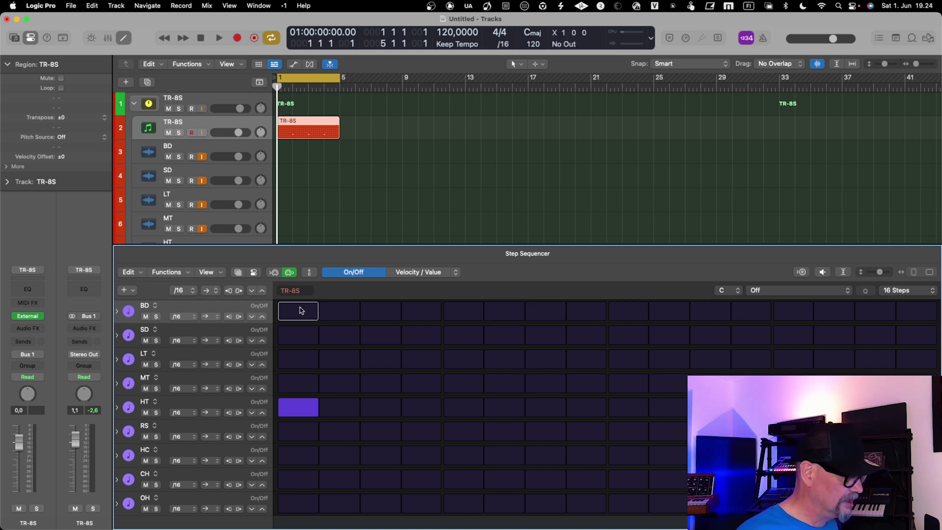
Step: Try out first-step hits in the BD and SD rows and clear both of them
left_click(301, 310)
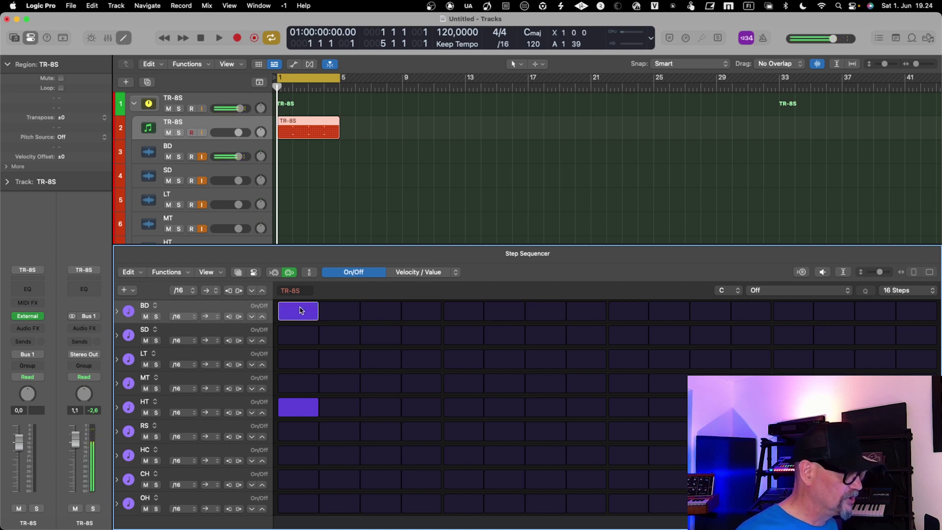
left_click(300, 335)
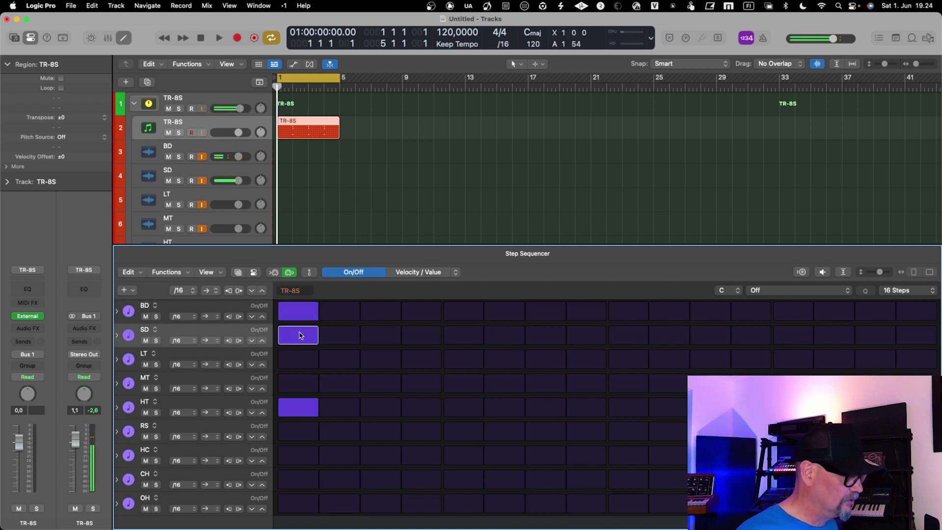
left_click_drag(299, 331, 298, 311)
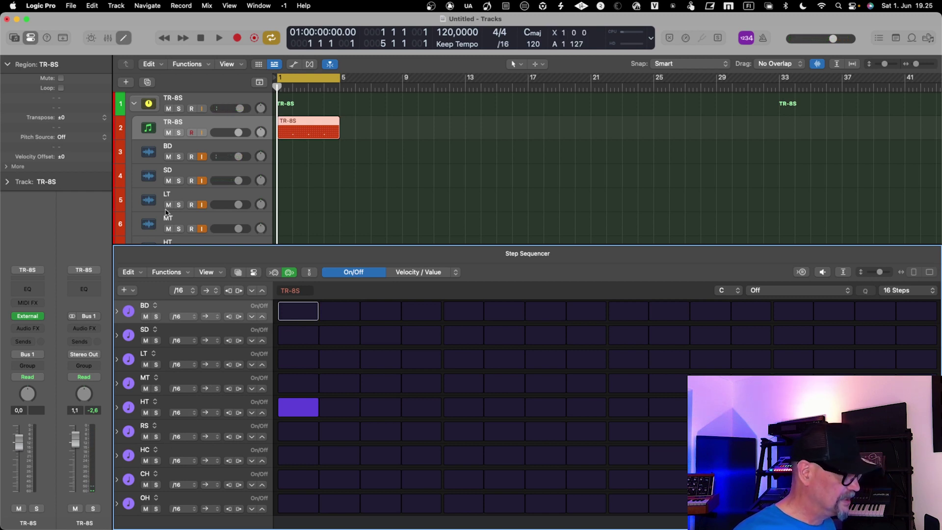
Step: Add a note row for C#2 to the drum pattern
scroll(171, 231, "down", 2)
scroll(171, 231, "down", 5)
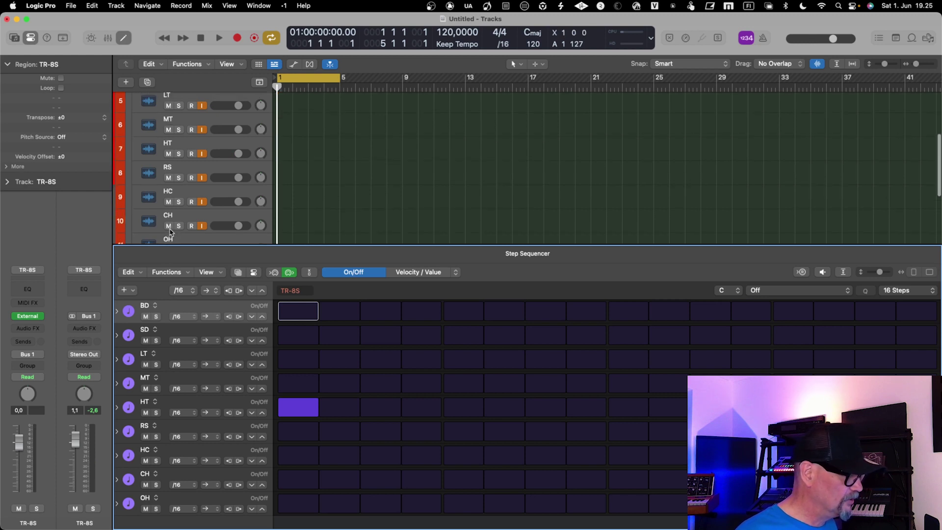
scroll(171, 231, "down", 1)
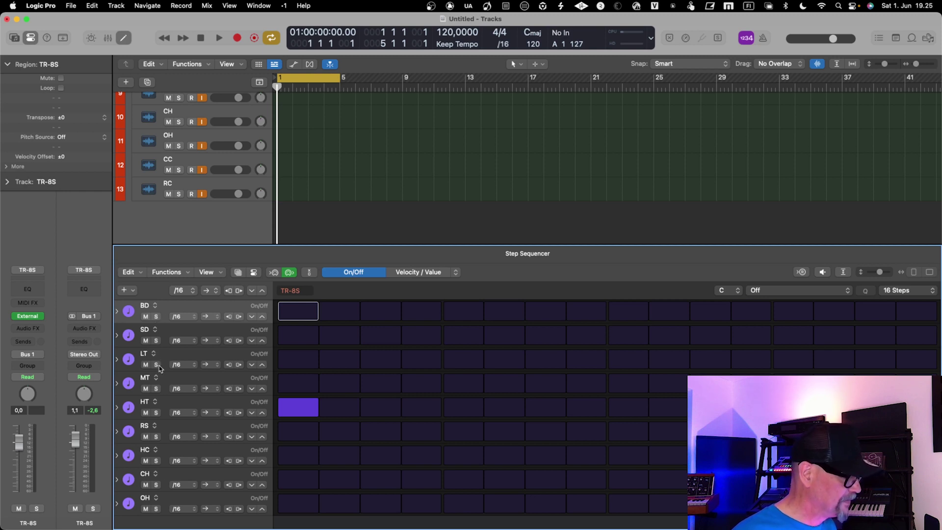
left_click(135, 292)
mouse_move(145, 296)
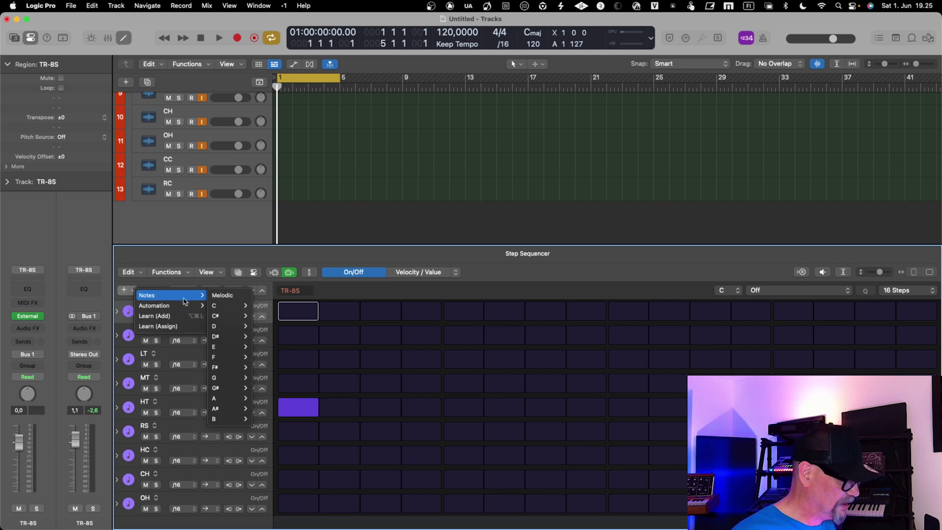
mouse_move(224, 316)
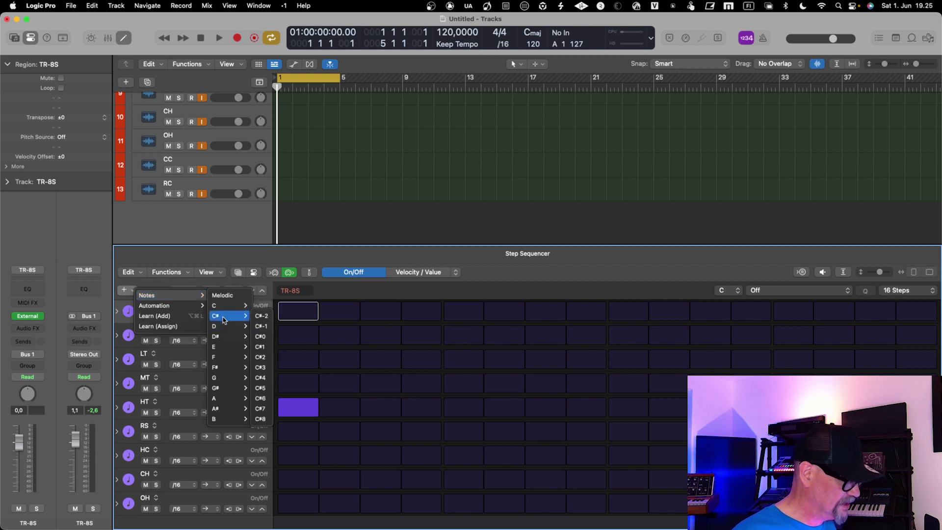
left_click(267, 361)
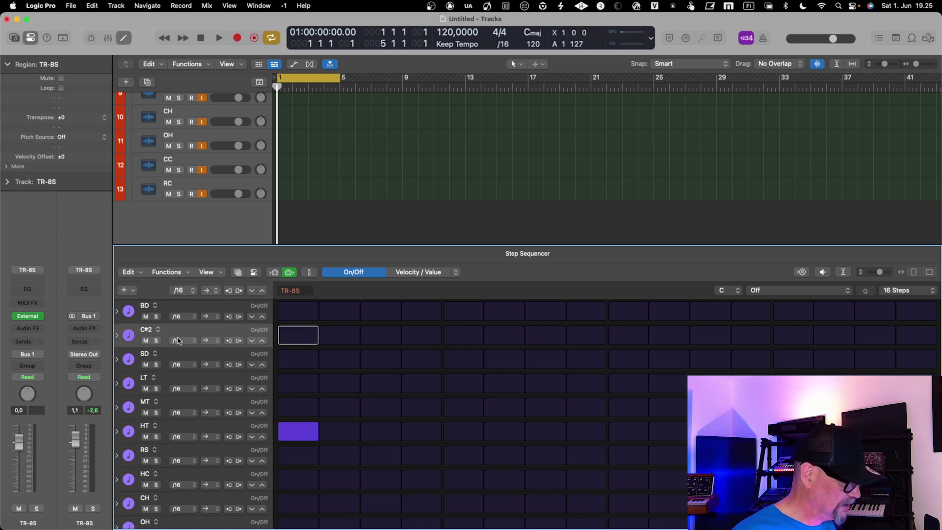
Step: Move the C#2 row below the OH row and rename it CC
left_click_drag(178, 334, 176, 515)
scroll(180, 506, "down", 1)
left_click_drag(177, 494, 174, 526)
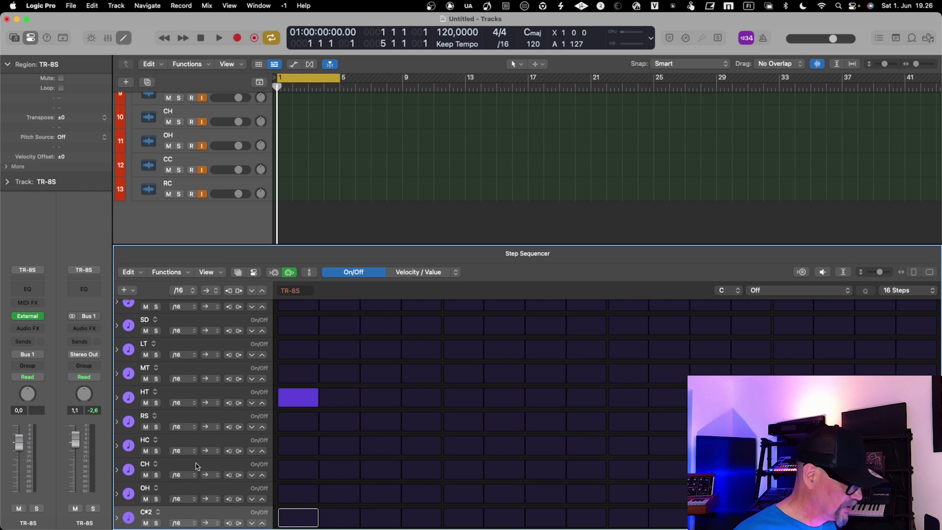
right_click(192, 516)
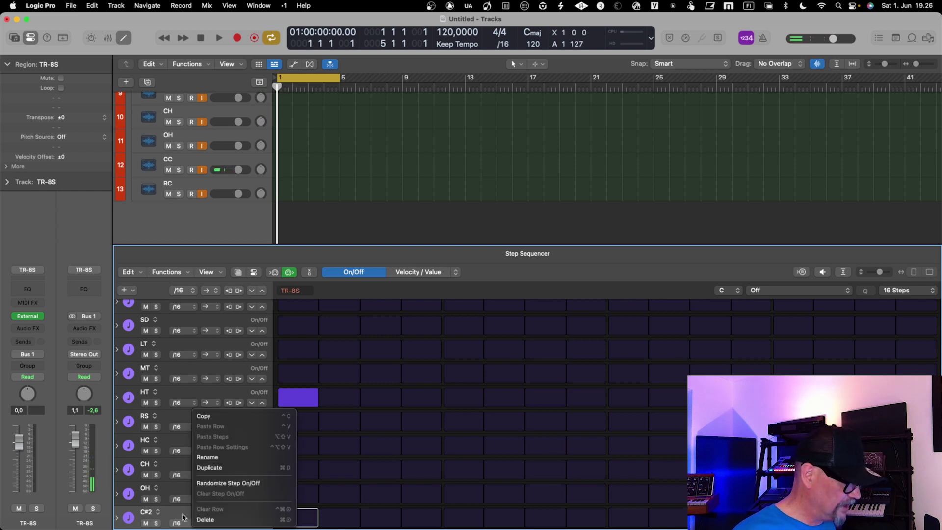
left_click(204, 459)
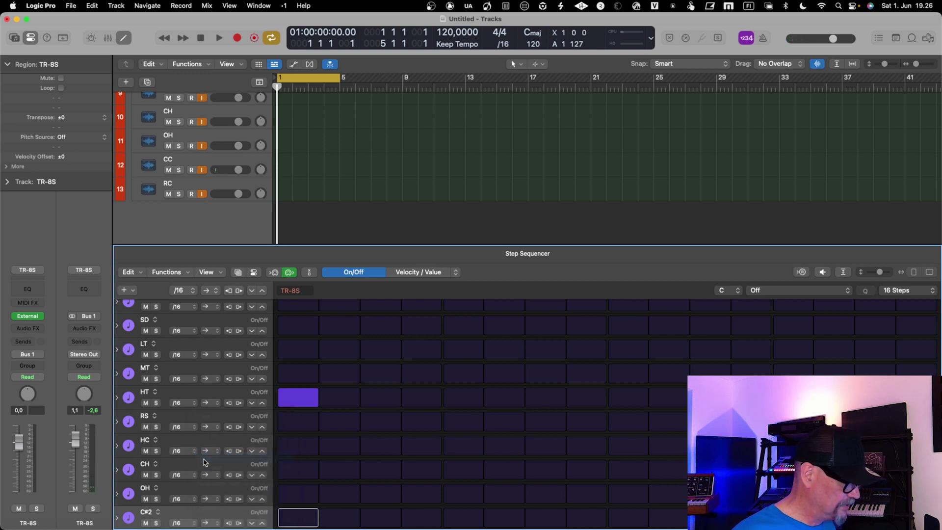
type("CC")
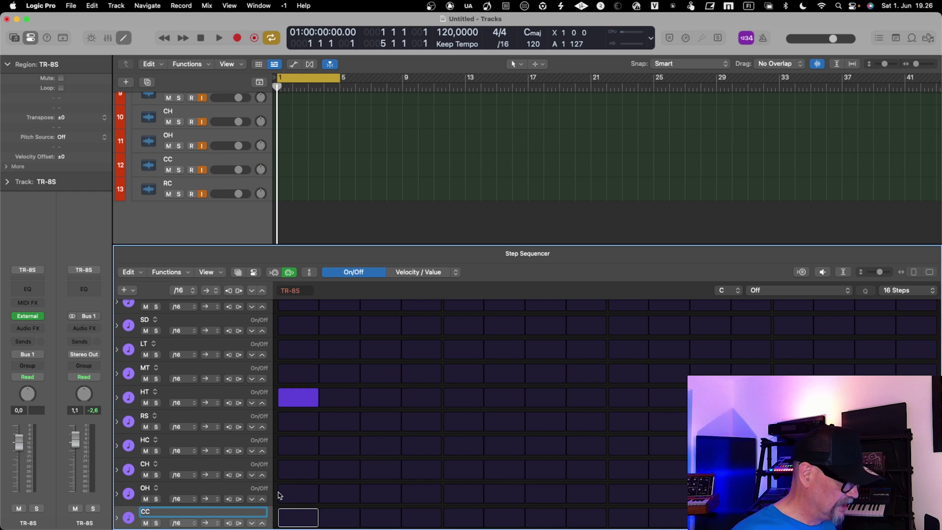
Step: Switch on the first step of the CC row, testing its sound
left_click(298, 516)
left_click(302, 517)
left_click(305, 517)
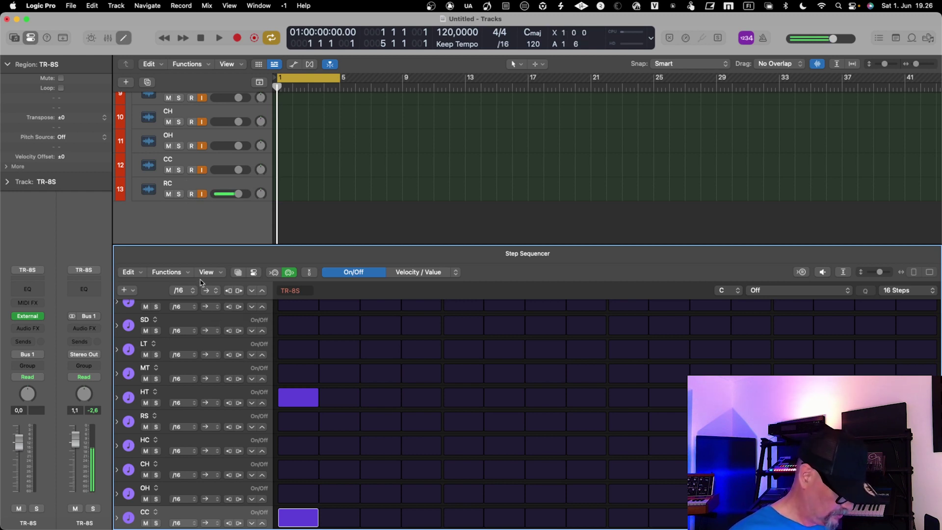
Step: Add a note row for D#2 below the CC row
left_click(135, 277)
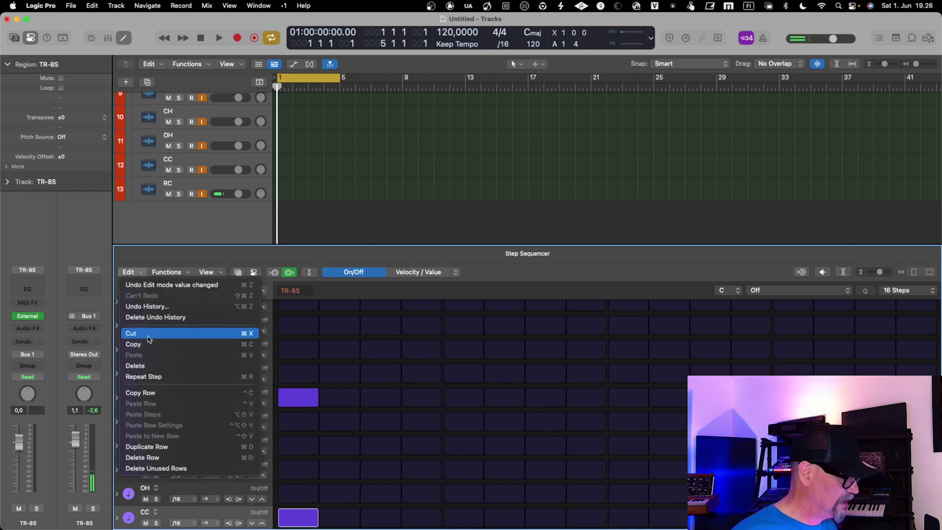
left_click(144, 251)
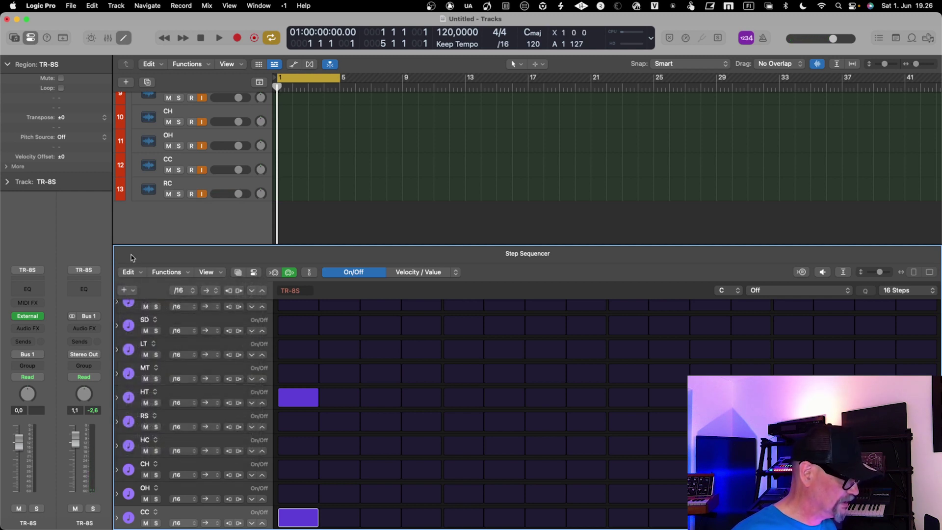
left_click(132, 292)
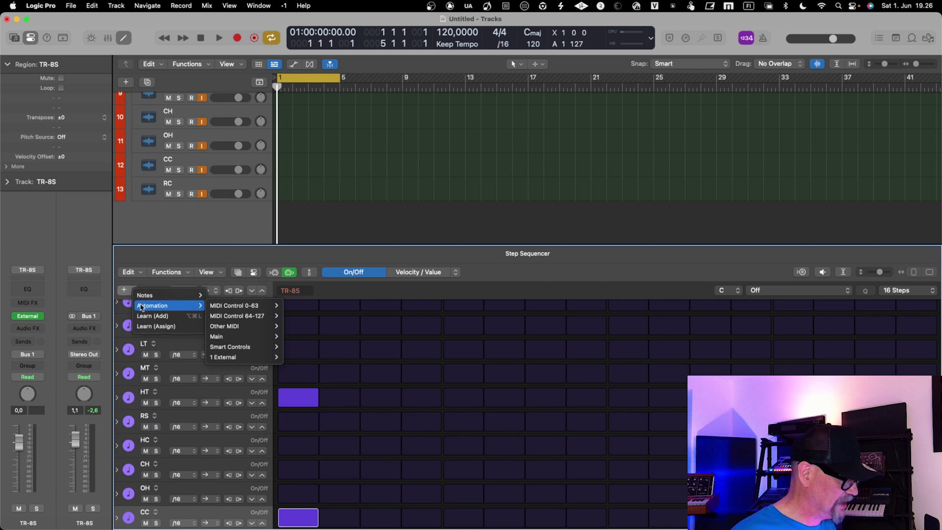
mouse_move(143, 295)
mouse_move(223, 339)
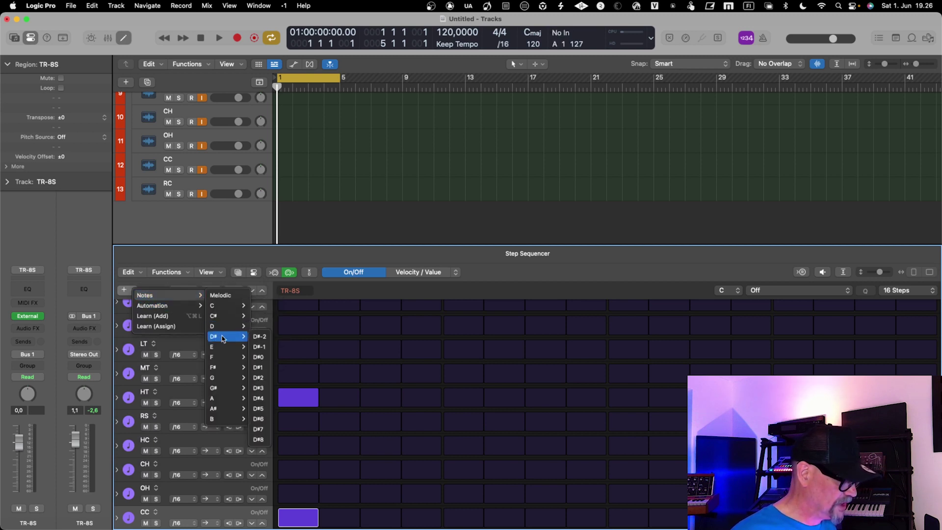
left_click(262, 378)
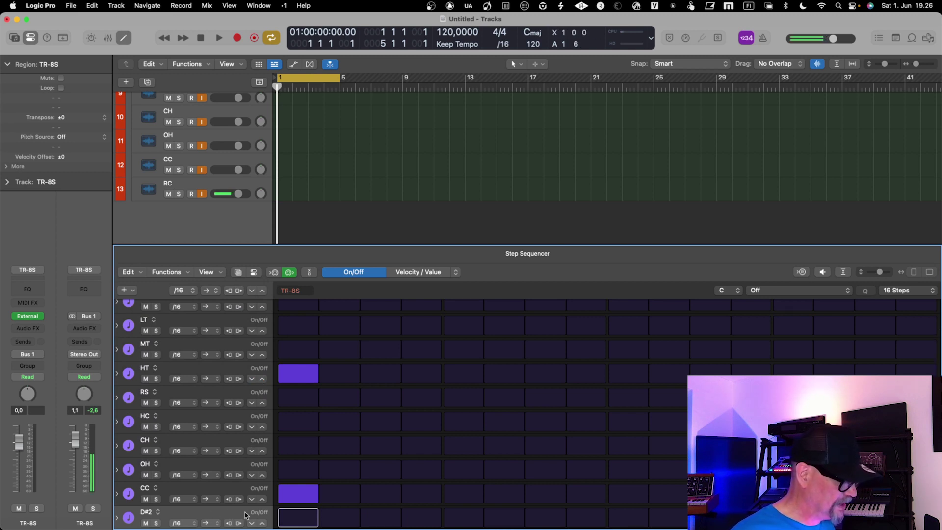
Step: Rename the D#2 row as RC
left_click(145, 512)
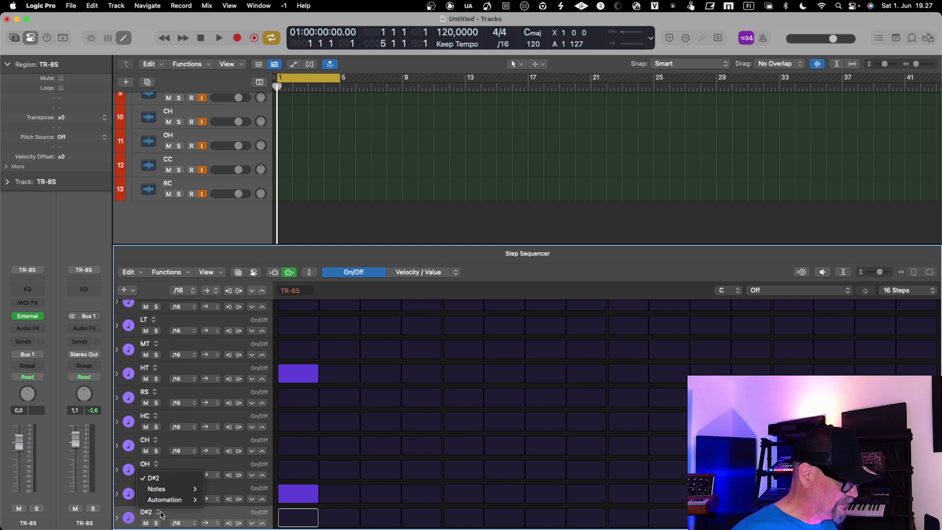
left_click(178, 514)
right_click(179, 515)
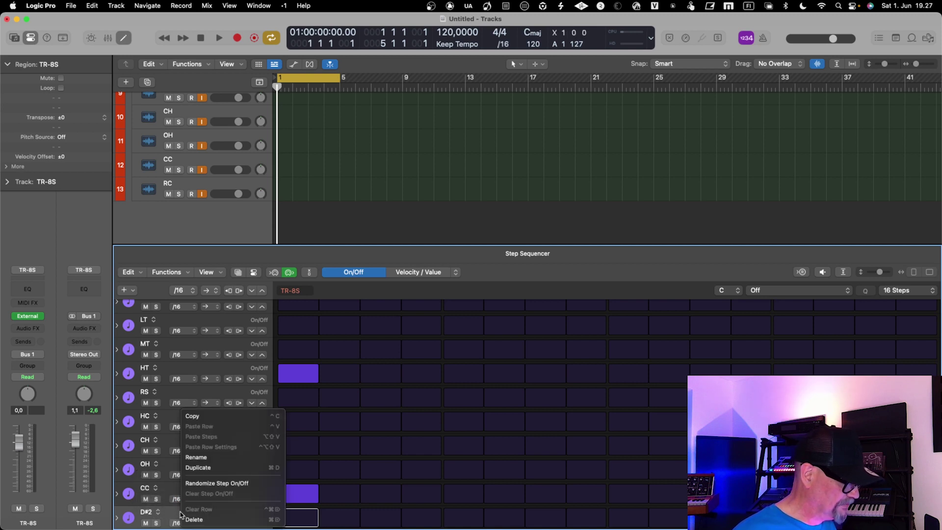
left_click(199, 459)
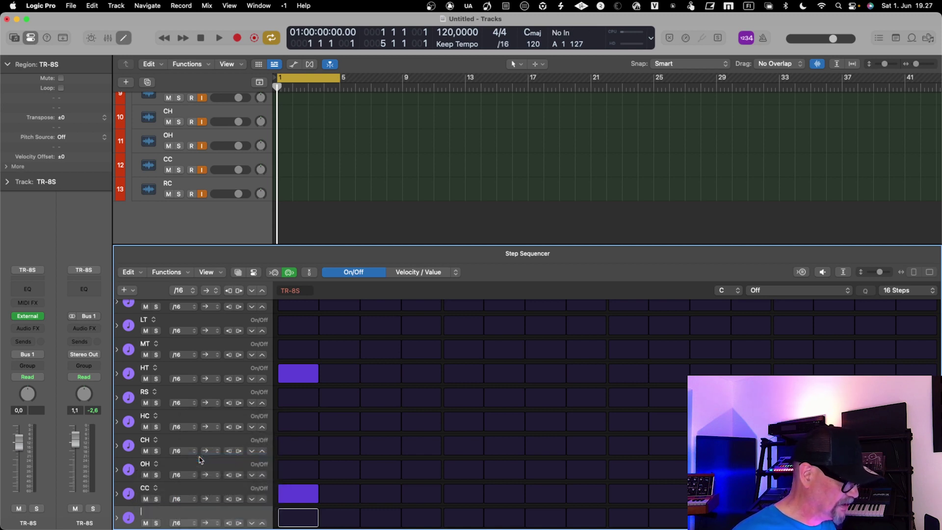
type("RC")
key("Return")
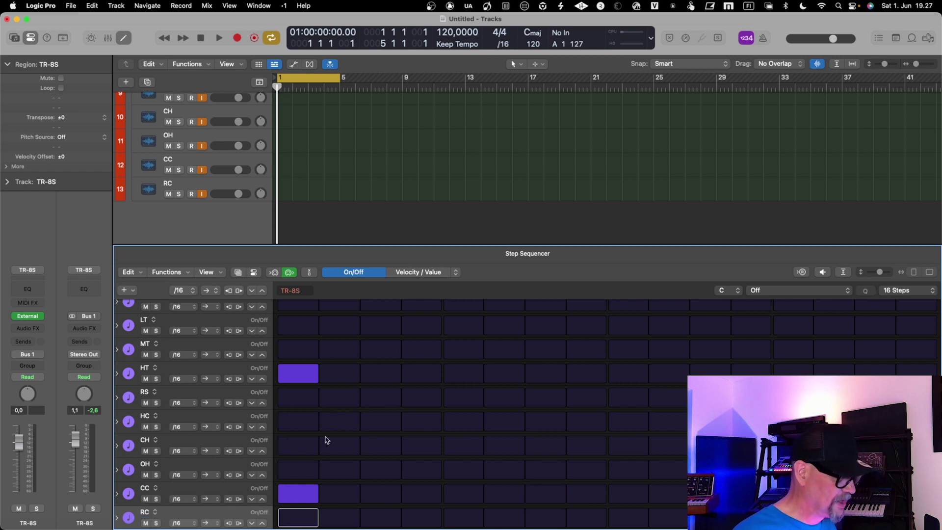
Step: Switch on BD step 1, SD step 2, LT step 3, MT step 4 and HT step 5, and clear HT step 1
scroll(343, 481, "up", 1)
scroll(342, 481, "down", 1)
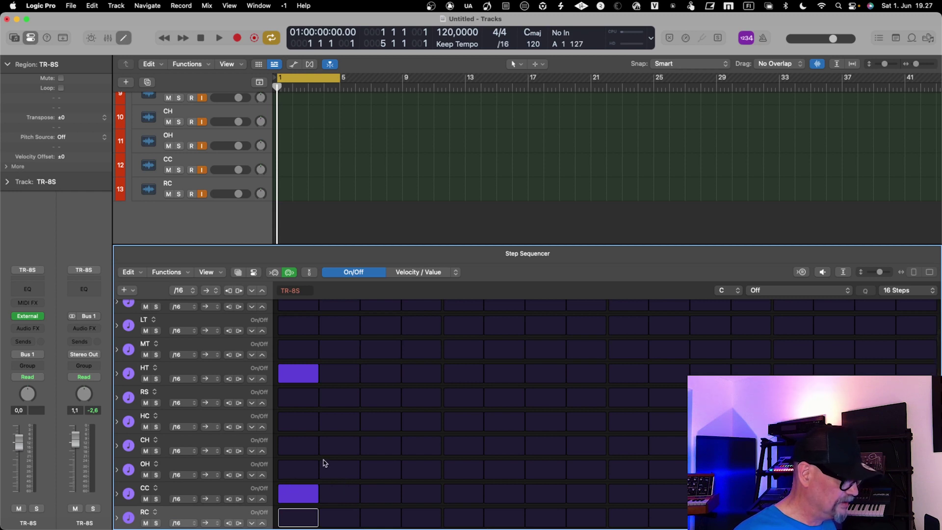
scroll(327, 460, "up", 1)
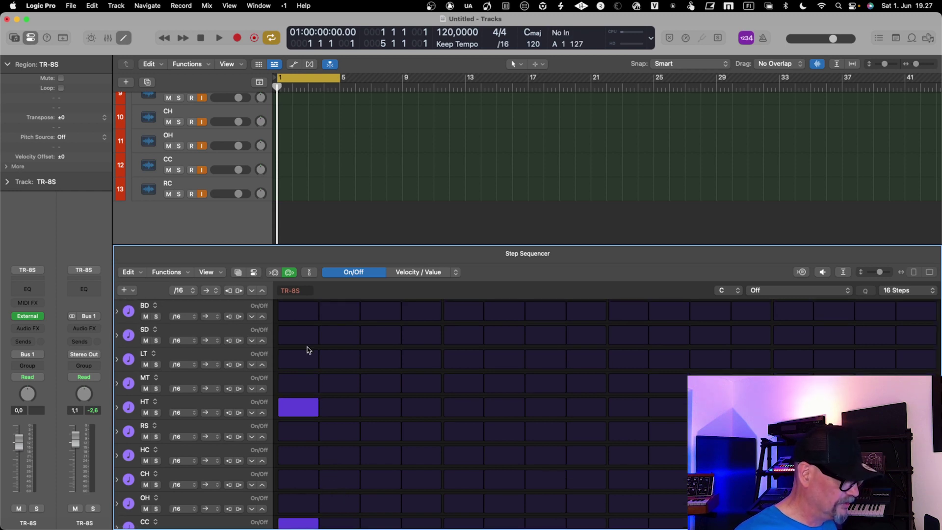
left_click(294, 311)
left_click(341, 334)
left_click(380, 361)
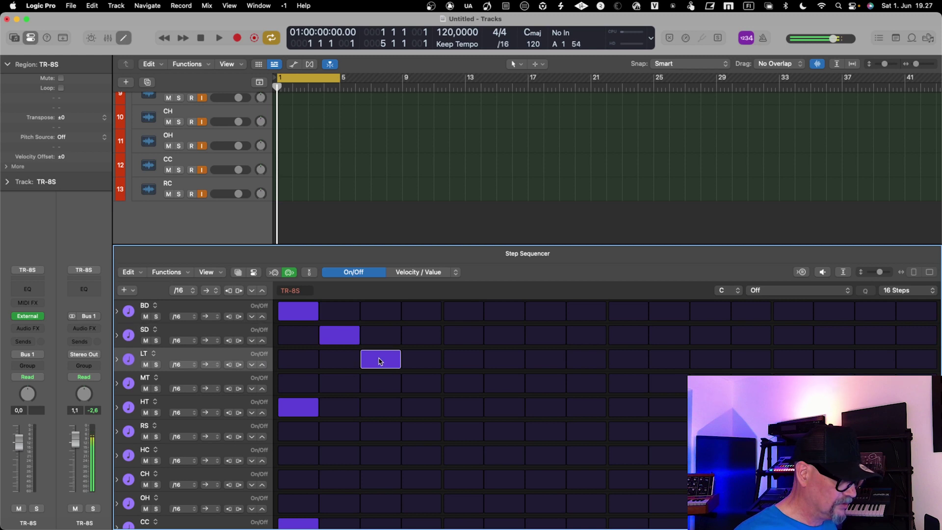
left_click(433, 382)
left_click(473, 406)
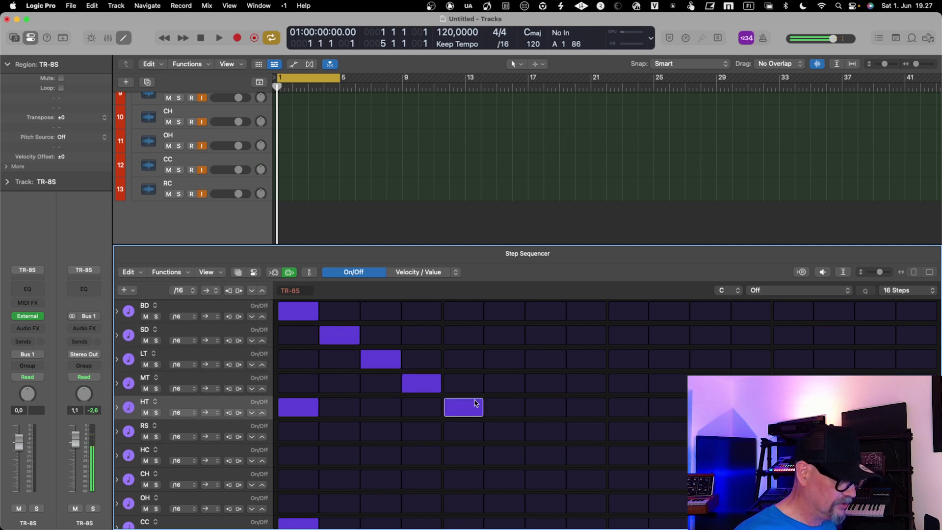
left_click(297, 409)
Step: Continue the diagonal with RS step 6, HC step 7, CH step 8, OH step 9 and CC step 10, and clear CC step 1
left_click(504, 431)
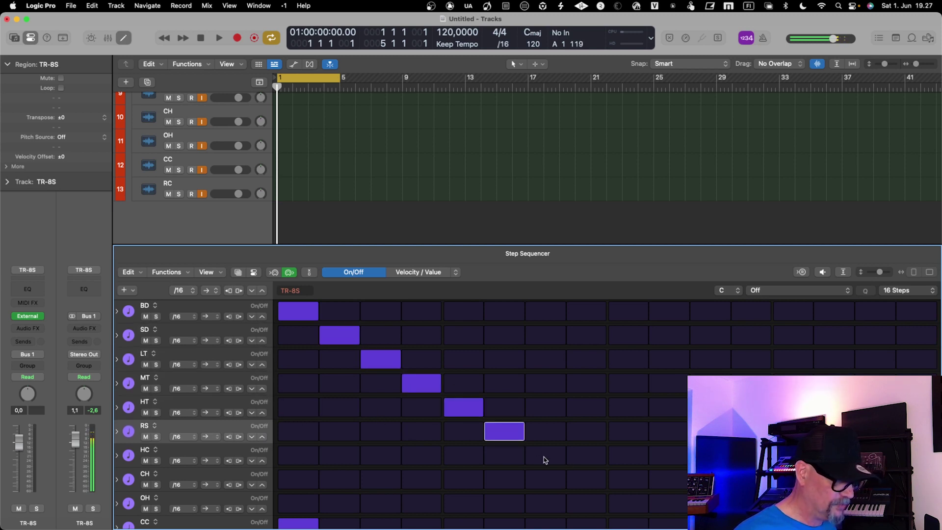
left_click(559, 459)
left_click(598, 479)
left_click(631, 501)
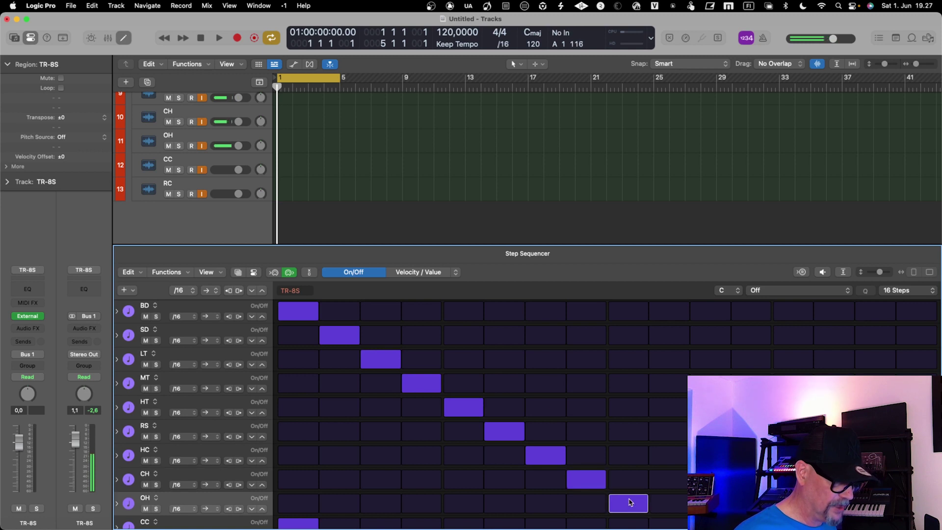
scroll(630, 502, "down", 2)
left_click(667, 493)
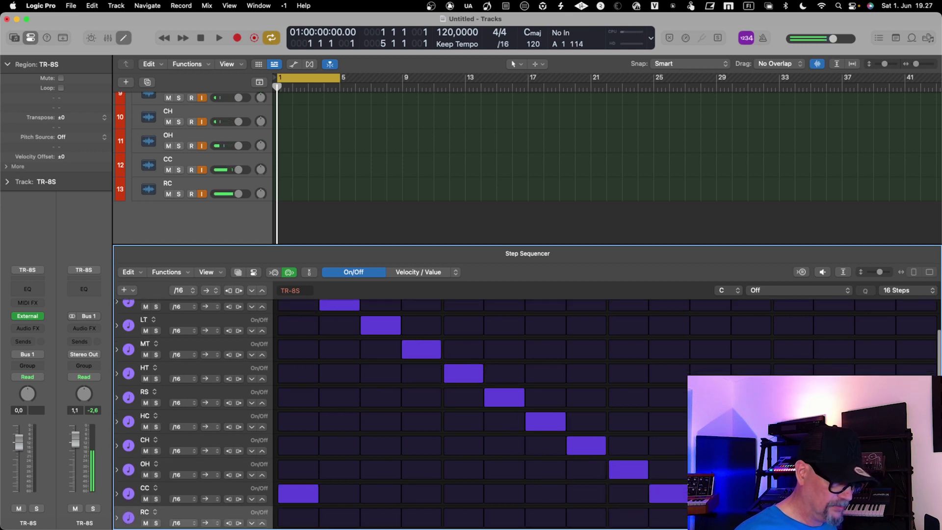
left_click(301, 495)
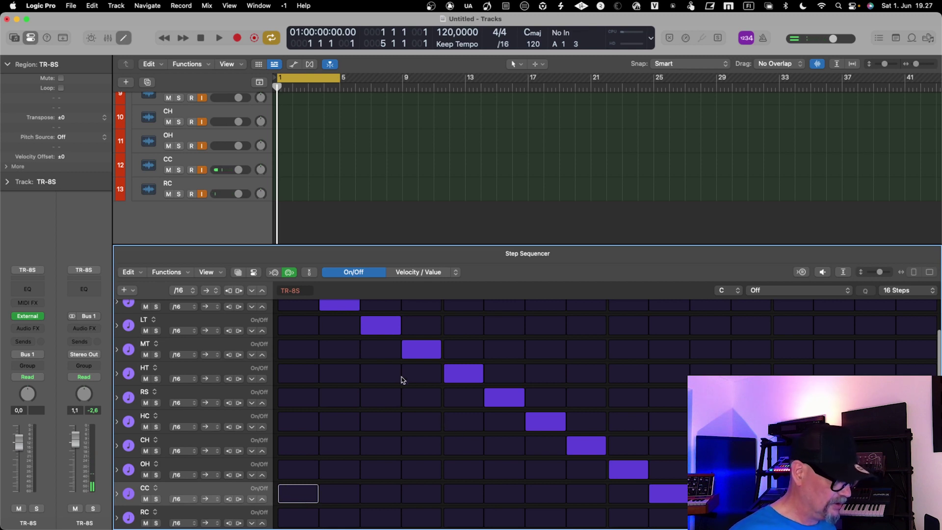
Step: Play the pattern, check each drum track's level in the track headers and the mixer, and stop playback
scroll(343, 186, "up", 8)
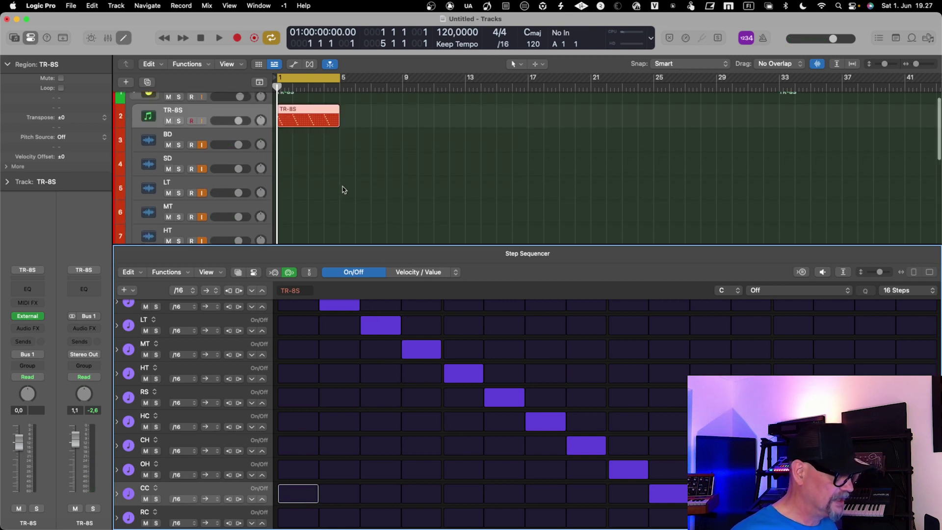
key("space")
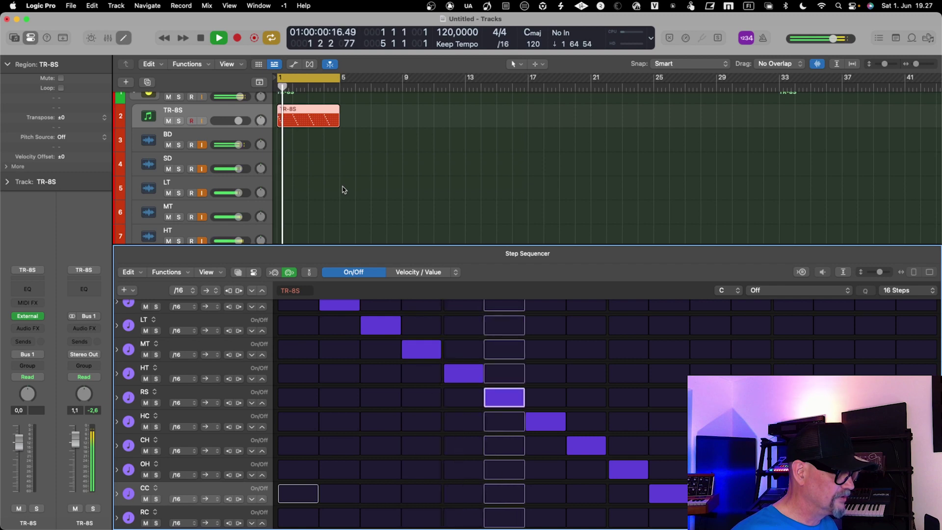
scroll(343, 189, "down", 4)
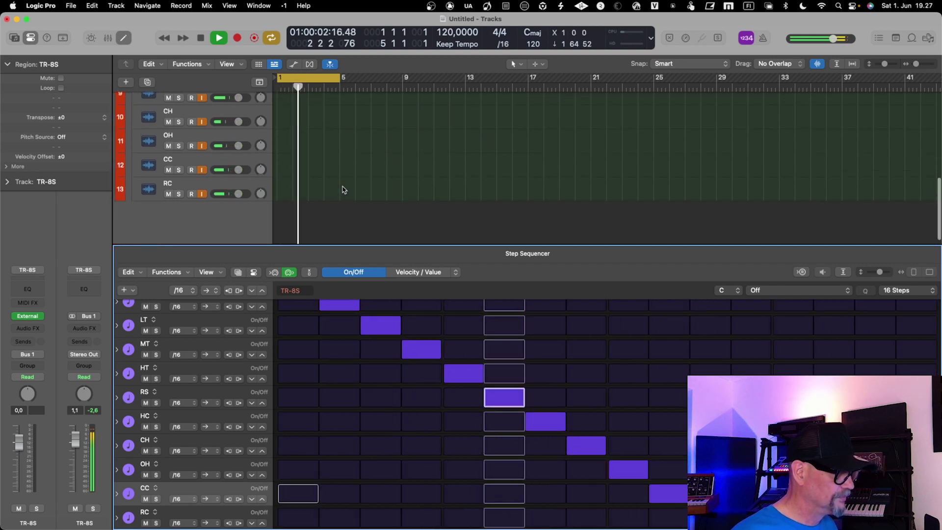
scroll(342, 190, "up", 4)
key("x")
scroll(277, 437, "down", 5)
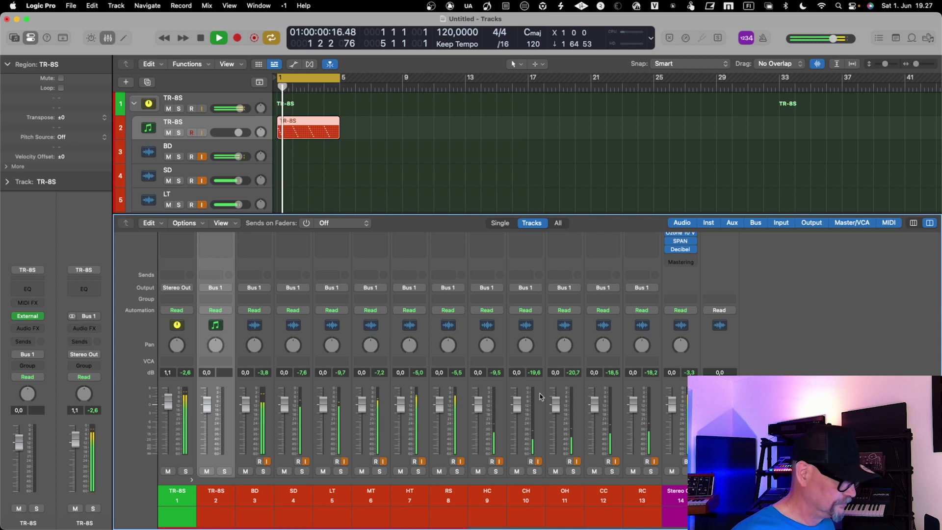
key("space")
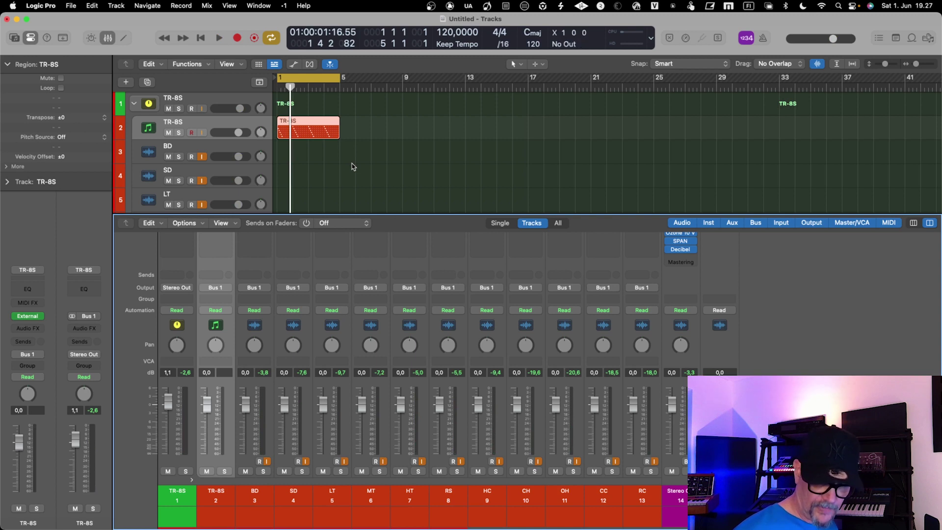
Step: Bring back the Step Sequencer in place of the mixer and enlarge its area to show more rows
key("e")
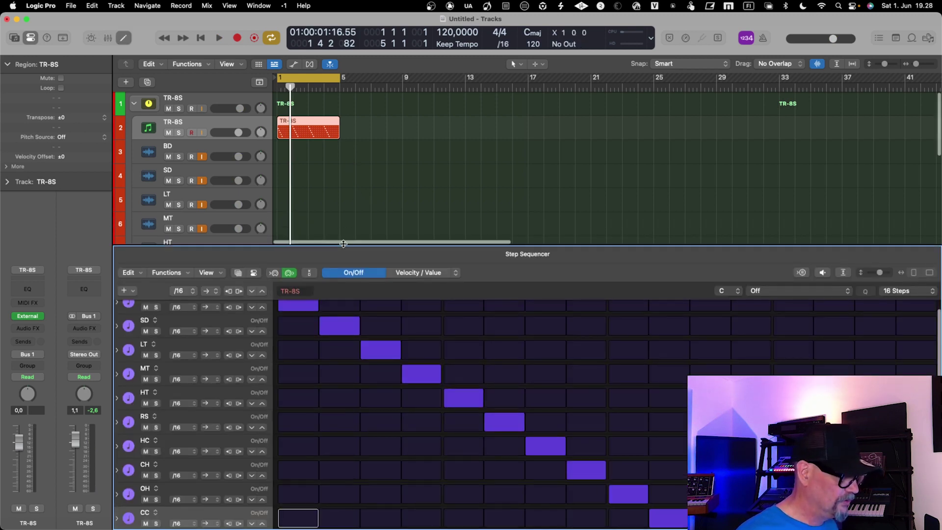
left_click_drag(343, 244, 340, 225)
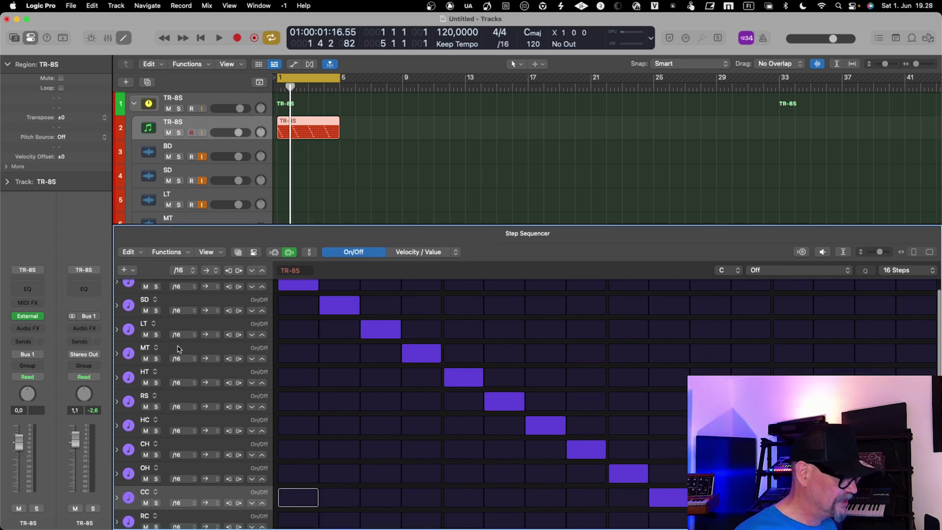
scroll(178, 348, "up", 2)
scroll(178, 349, "down", 1)
scroll(178, 349, "up", 1)
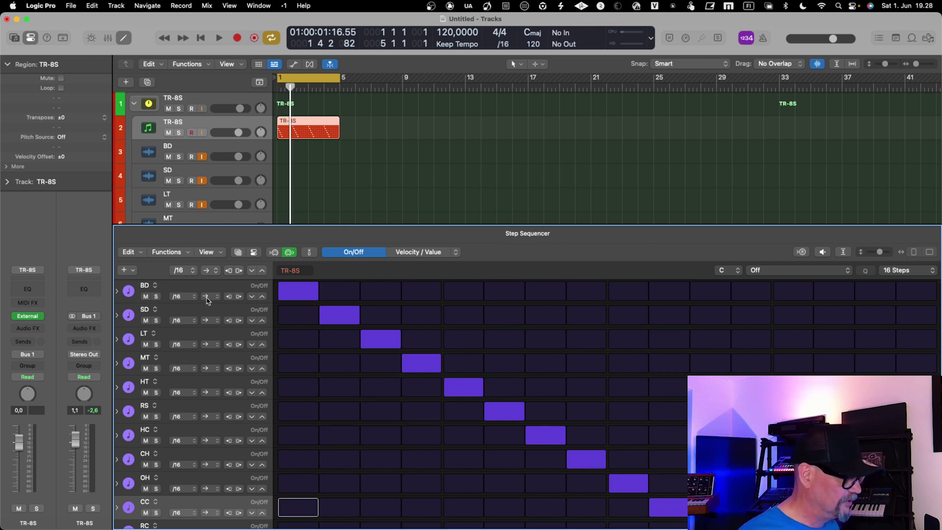
Step: Show the pattern browser and save the current rows as a user template, keeping the suggested name TR-8S Template 2
left_click(238, 252)
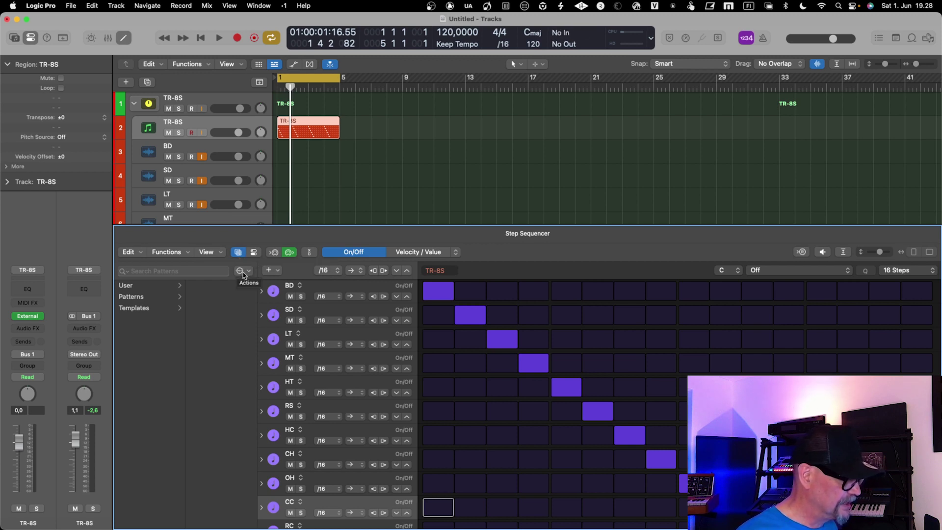
left_click(247, 272)
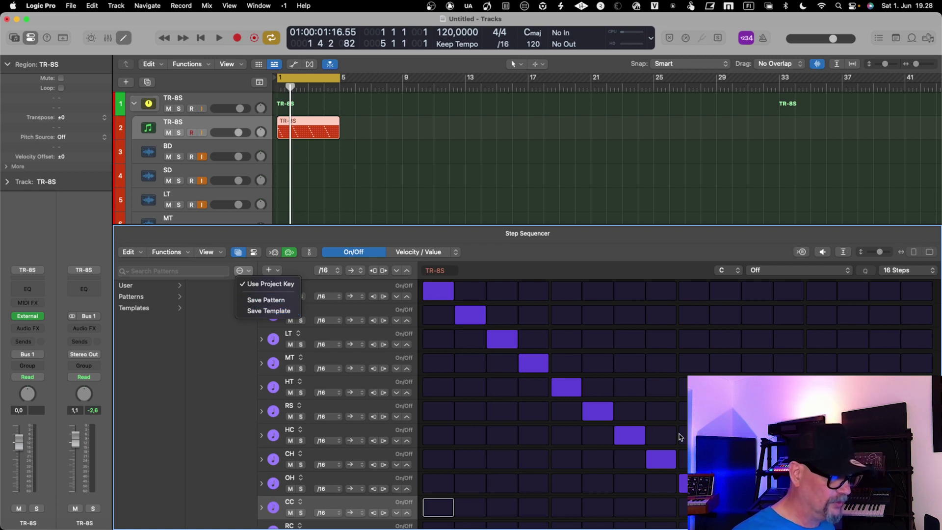
left_click(263, 311)
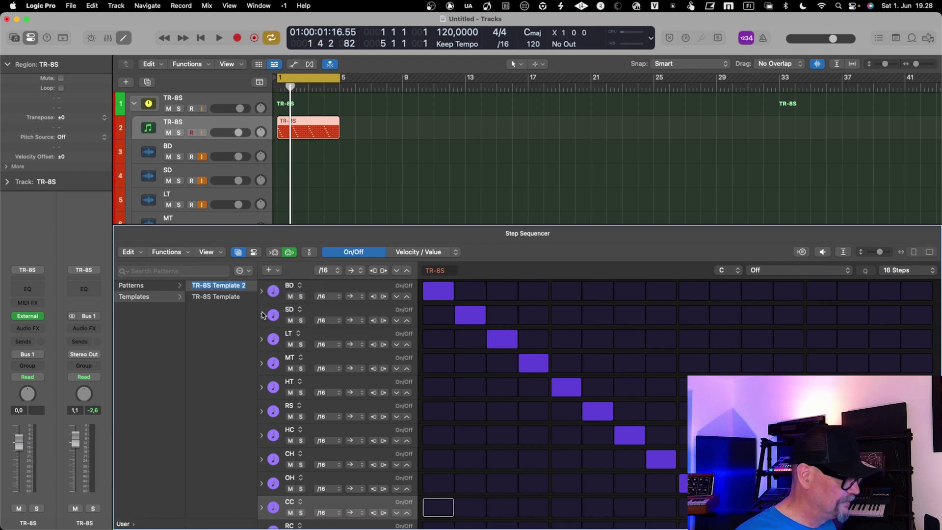
double_click(239, 288)
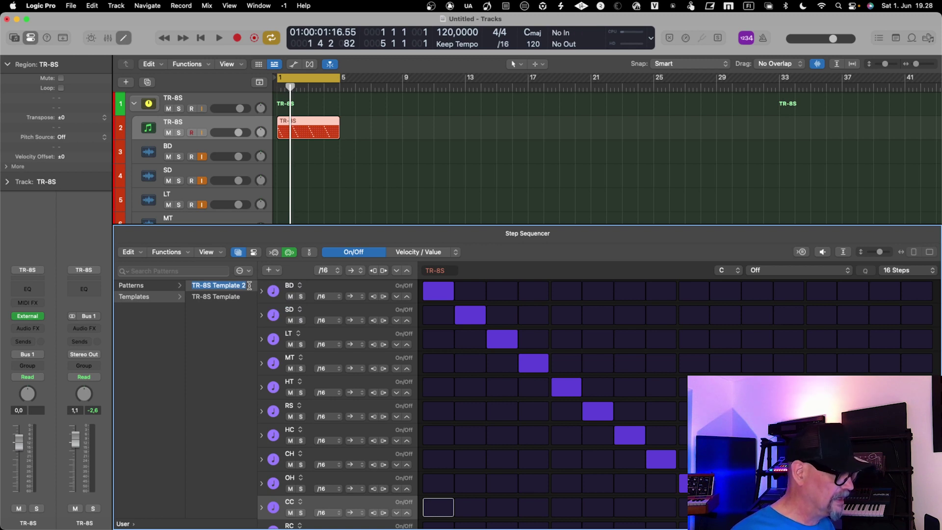
key("Return")
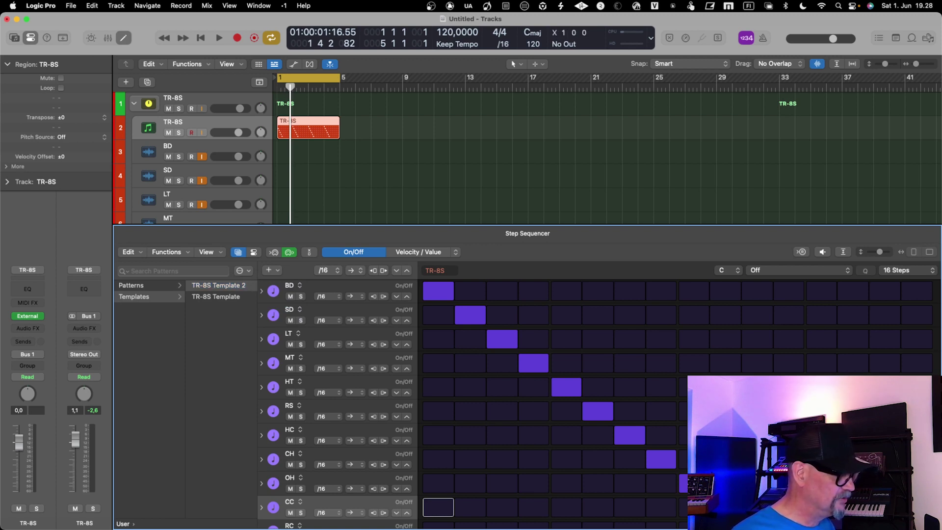
Step: Try out the saved TR-8S Template 2 on the existing pattern region
left_click(238, 300)
left_click(225, 286)
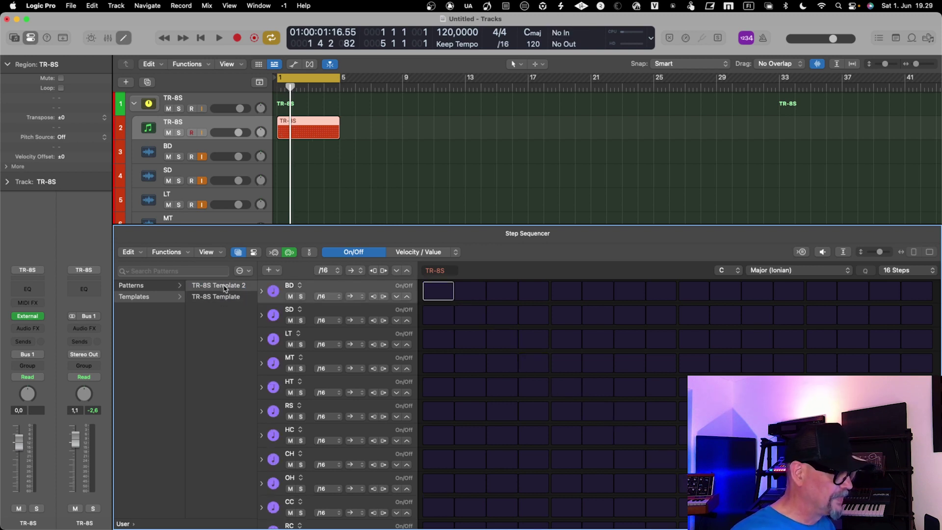
left_click(221, 287)
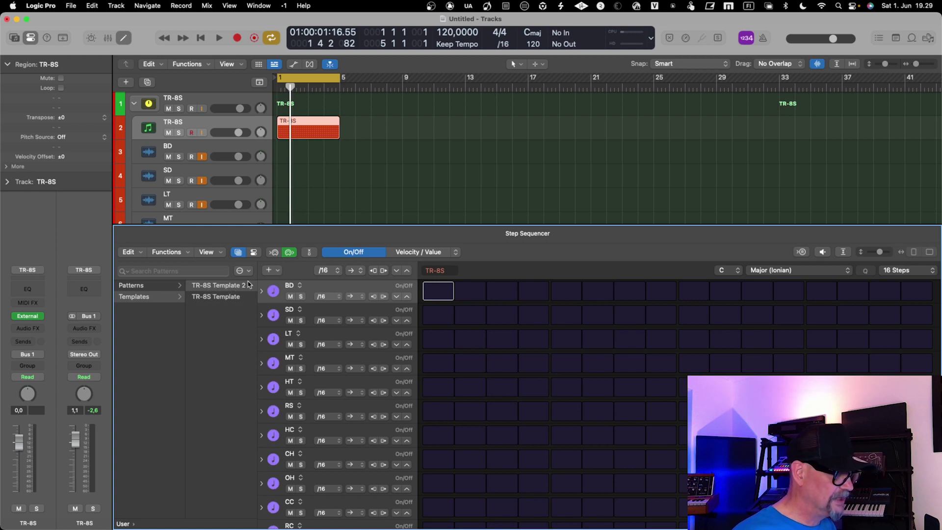
Step: Delete the TR-8S pattern region from track 2
right_click(307, 122)
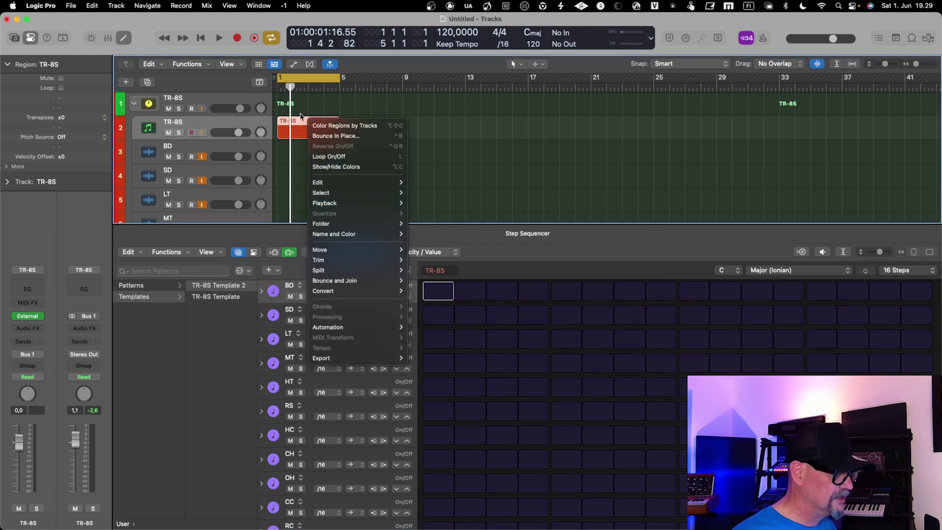
left_click(299, 122)
key("Delete")
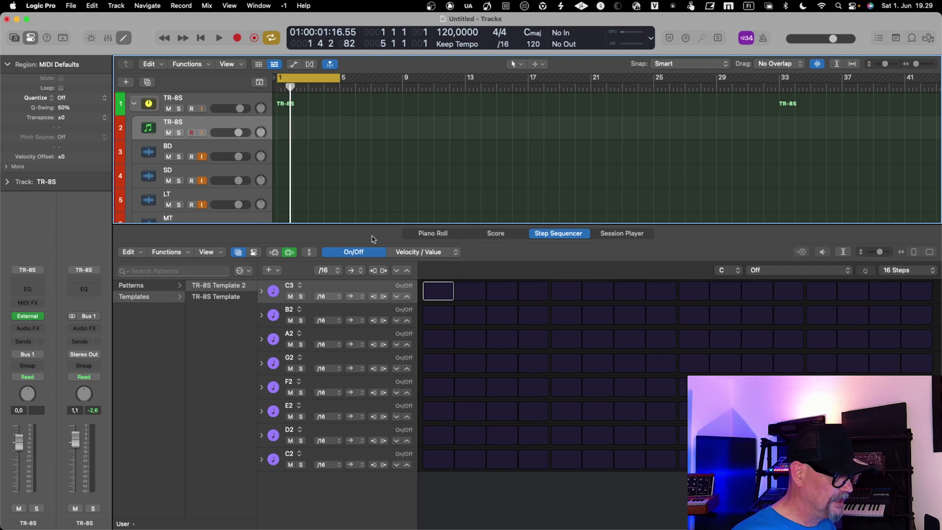
Step: Go back to the empty Step Sequencer and load TR-8S Template 2 from the user templates
left_click(426, 234)
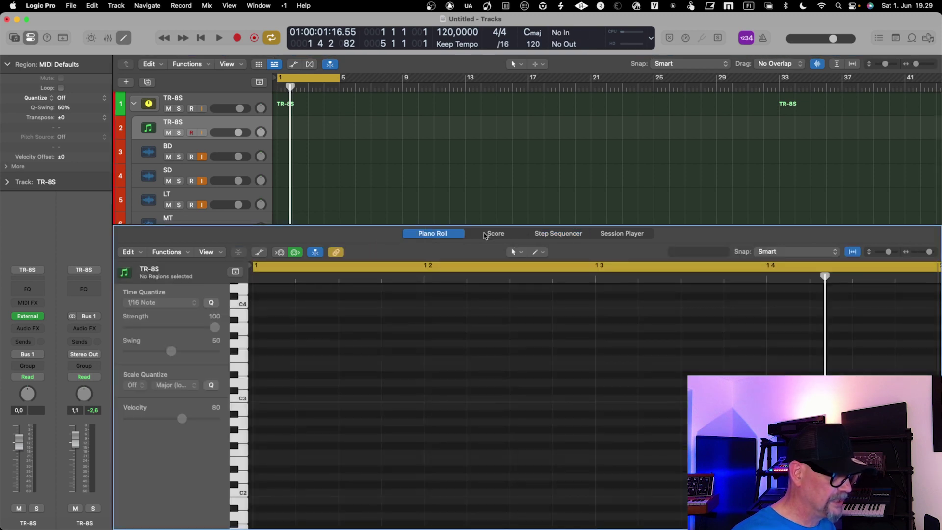
left_click(544, 234)
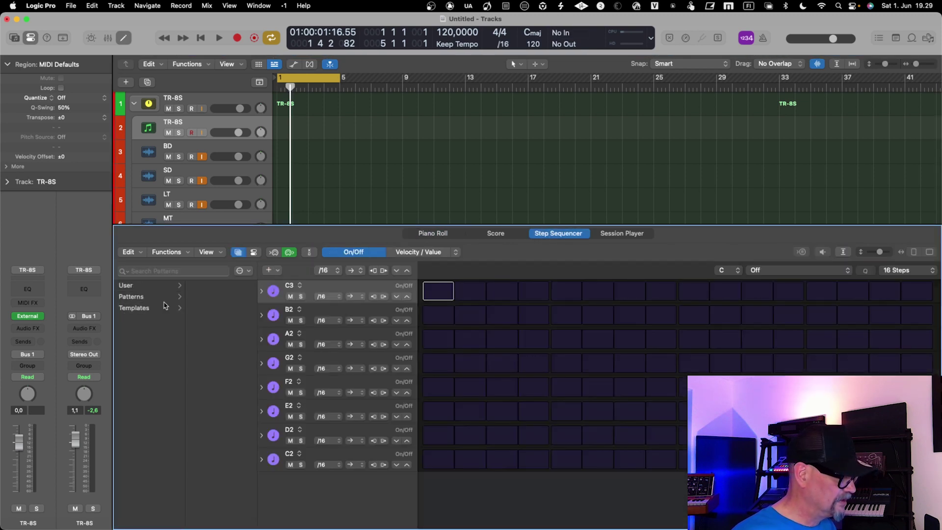
left_click(143, 290)
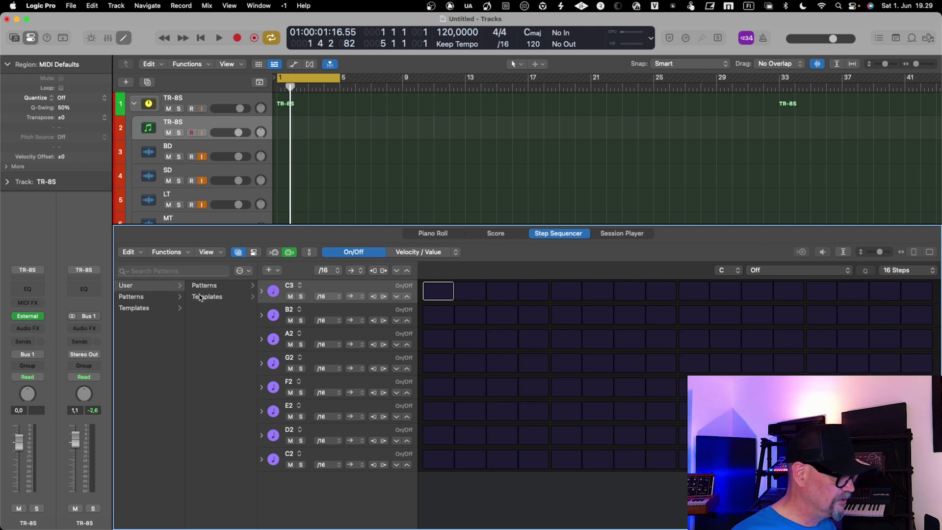
left_click(199, 297)
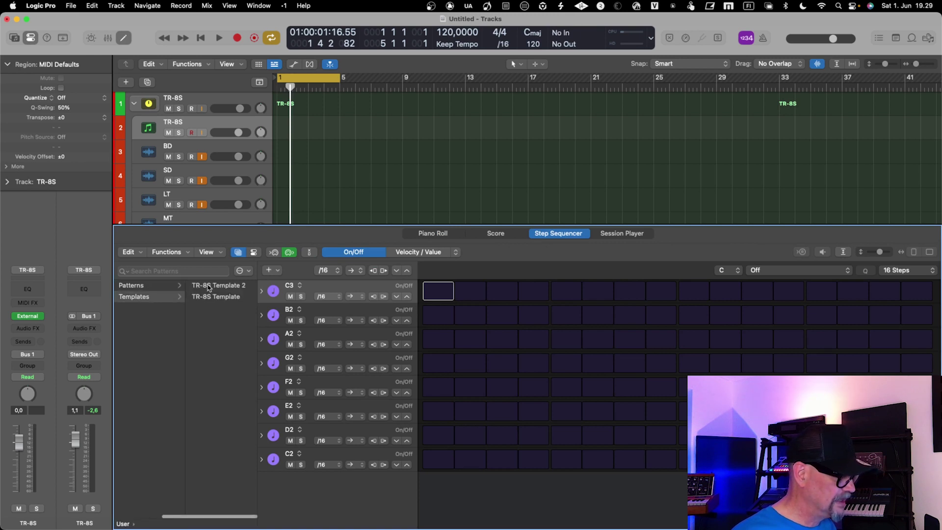
left_click(207, 287)
Step: Switch on the first step of the BD row, and test the fourth SD step before clearing it
left_click(431, 291)
left_click(529, 313)
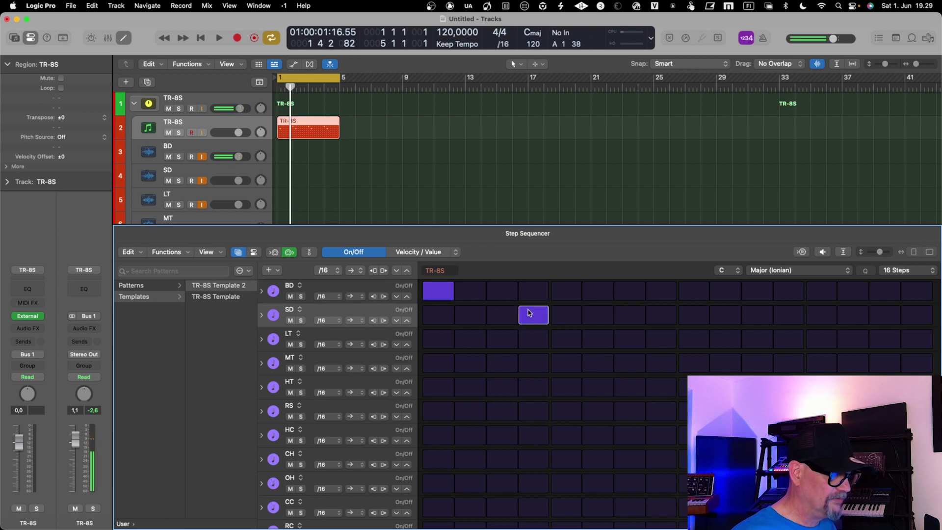
left_click(529, 313)
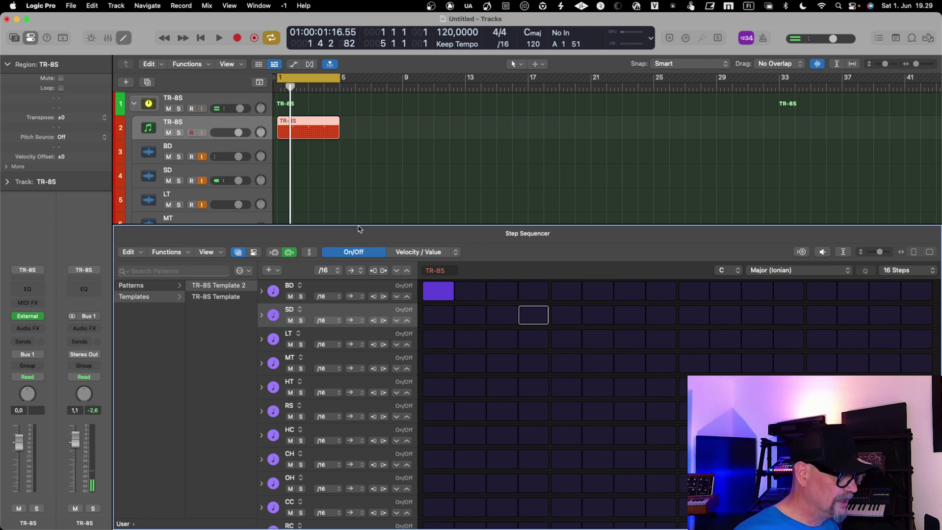
Step: Enlarge the Step Sequencer area and give the BD row the outlined kick drum icon from the Drums category
left_click_drag(358, 224, 348, 163)
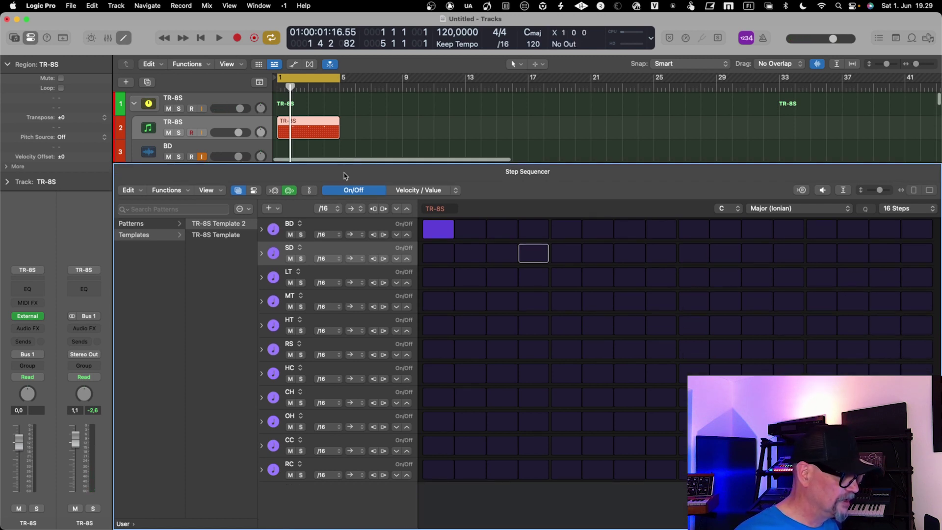
left_click(272, 231)
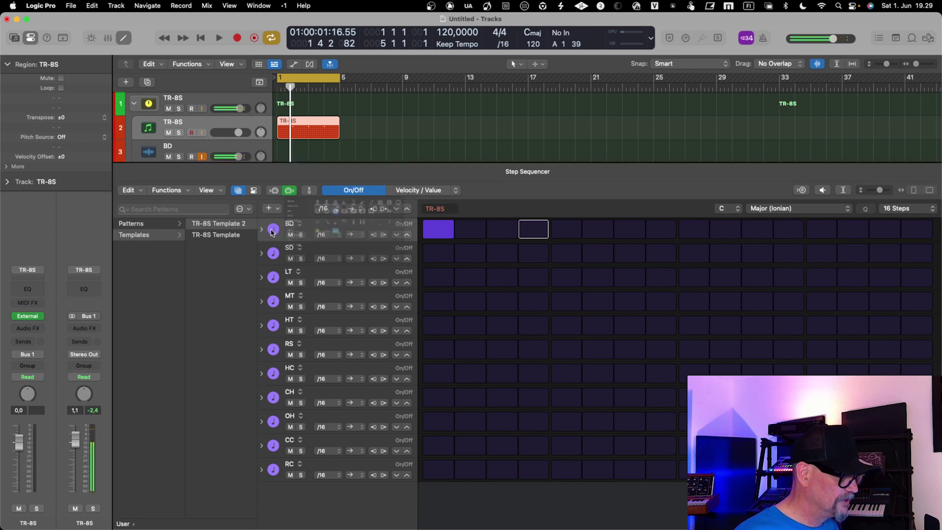
right_click(272, 232)
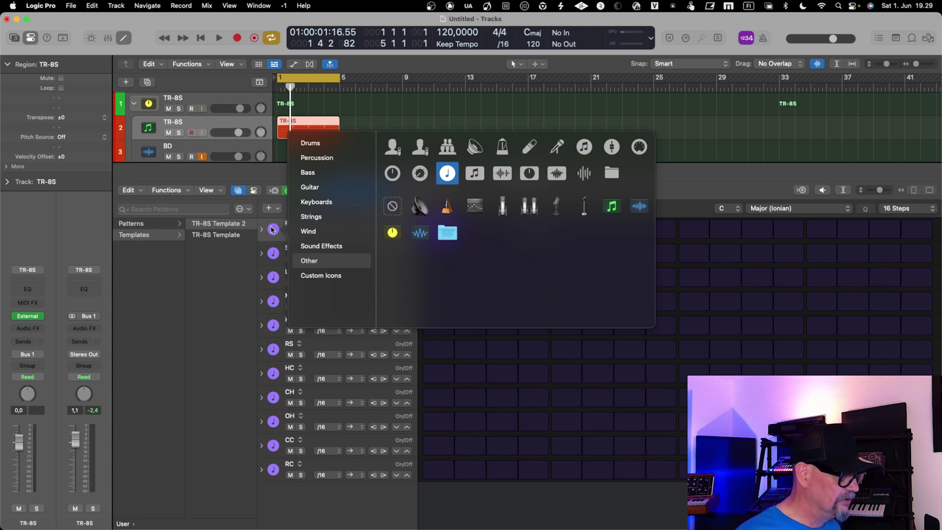
left_click(313, 146)
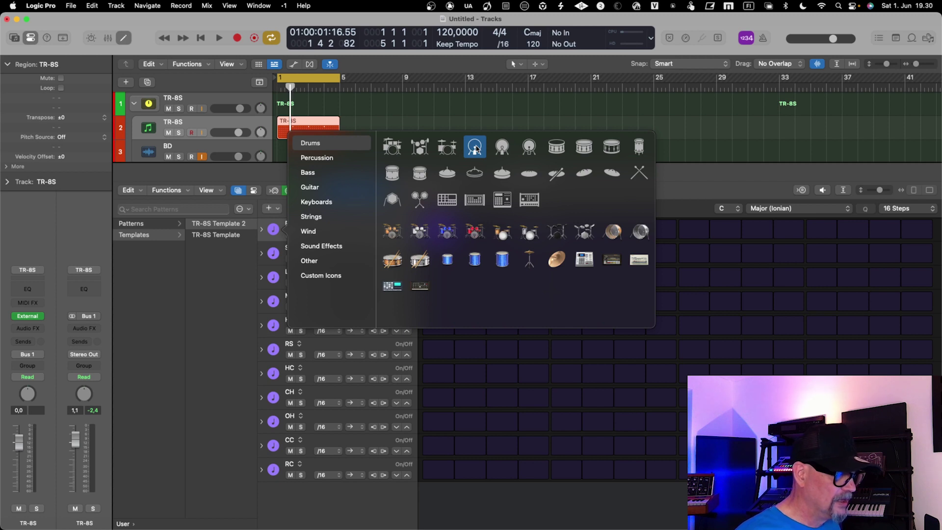
left_click(325, 161)
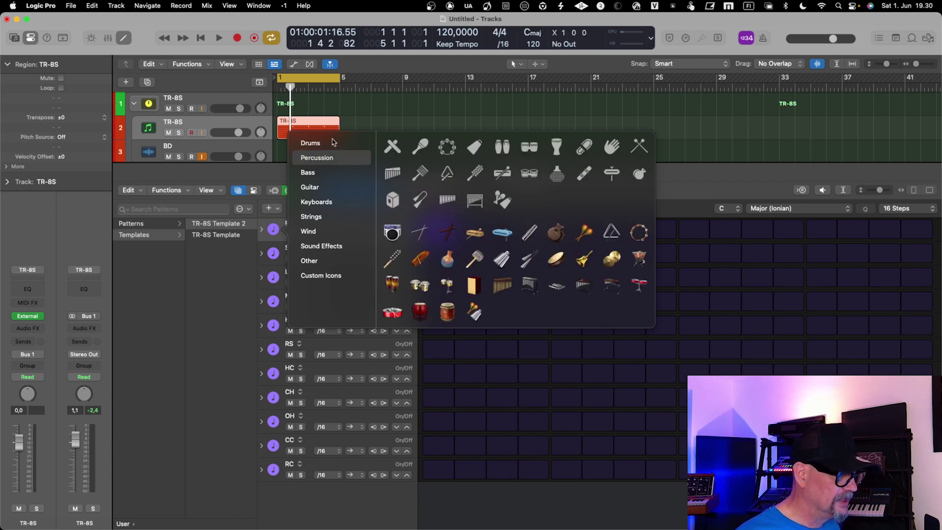
left_click(332, 143)
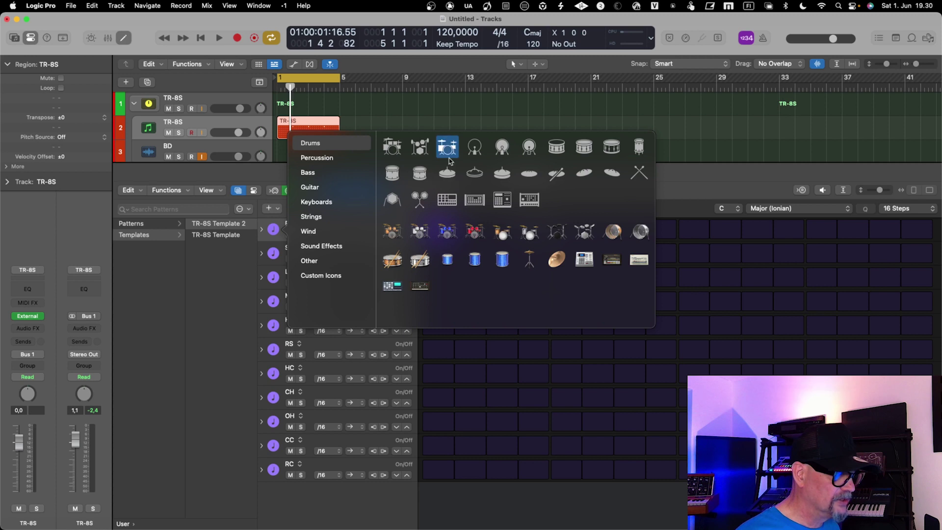
left_click(474, 146)
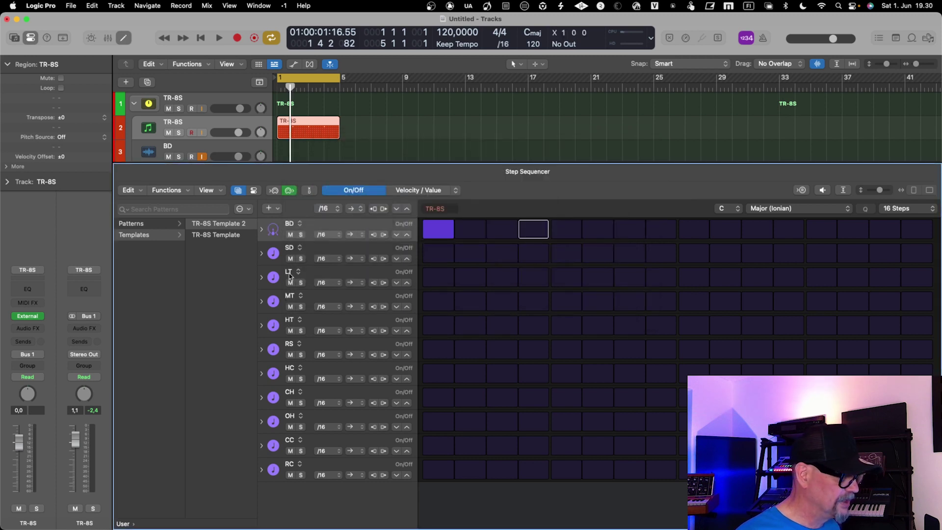
Step: Give the SD row a coloured snare drum icon from the Drums category
left_click(274, 254)
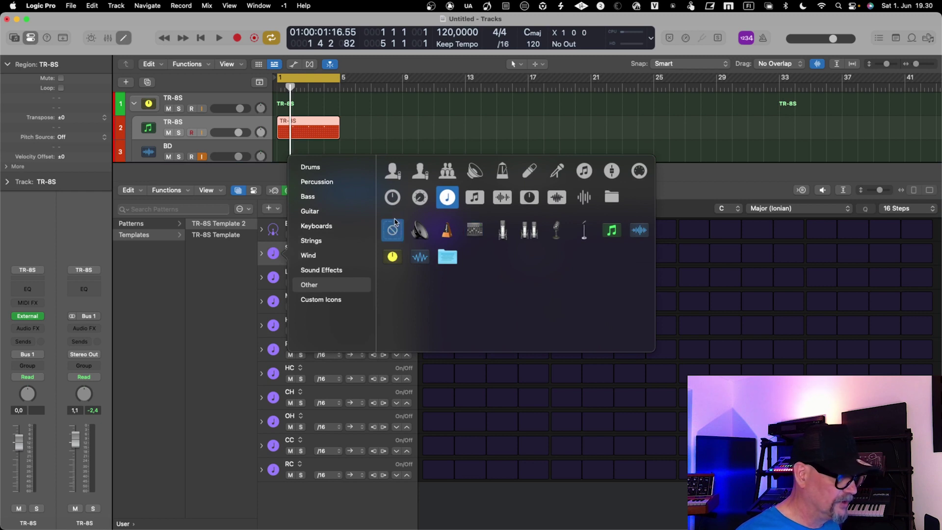
left_click(318, 167)
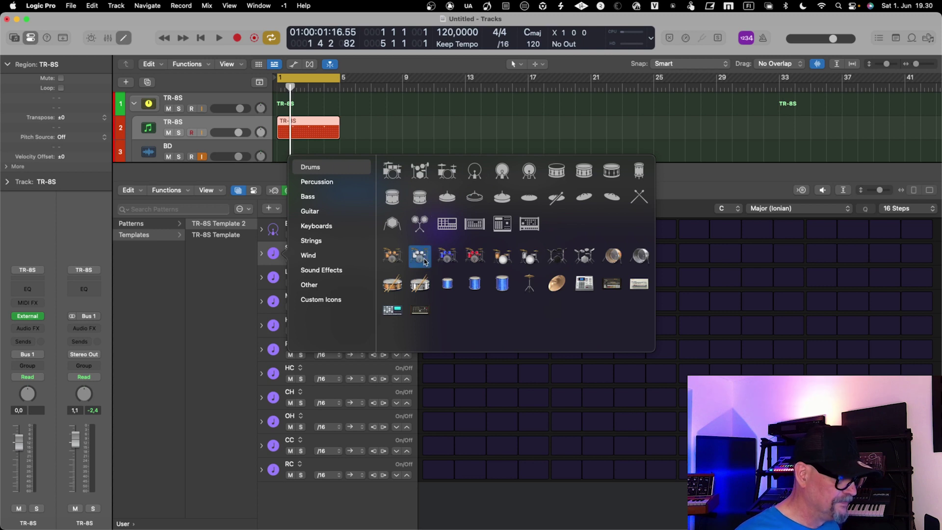
left_click(419, 285)
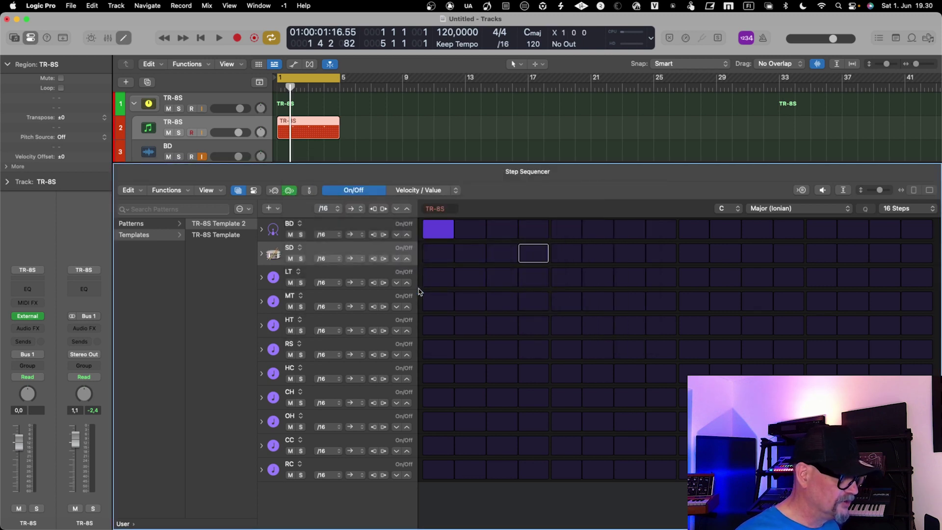
Step: Look through the drum icons for the LT row and the option to add a custom icon from a picture file
left_click(275, 279)
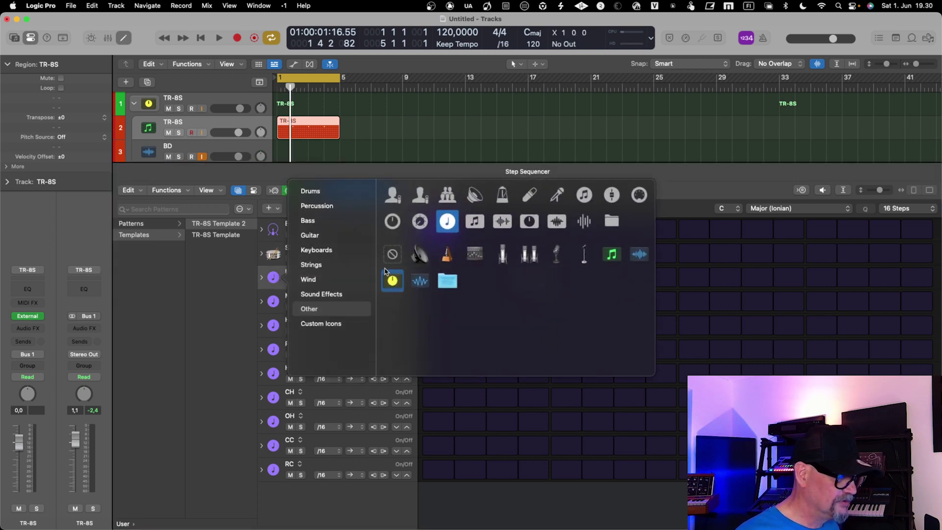
left_click(327, 194)
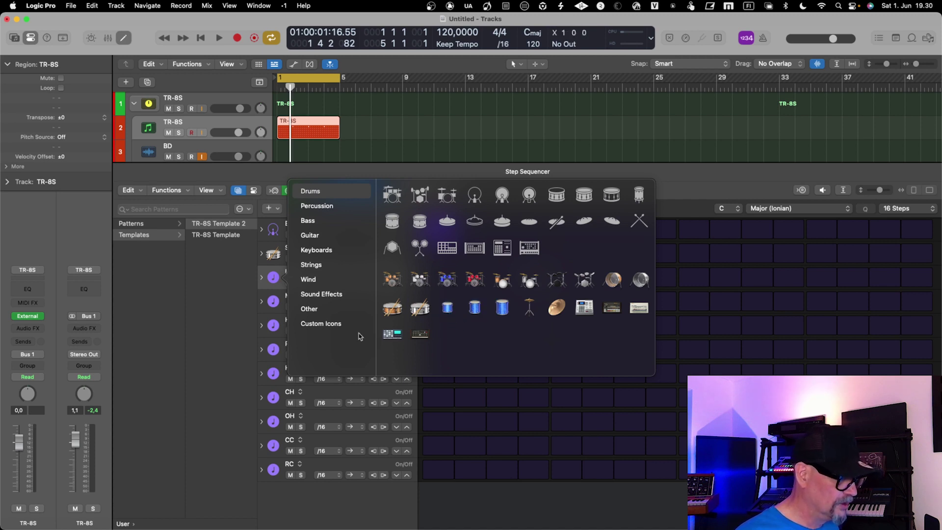
left_click(341, 326)
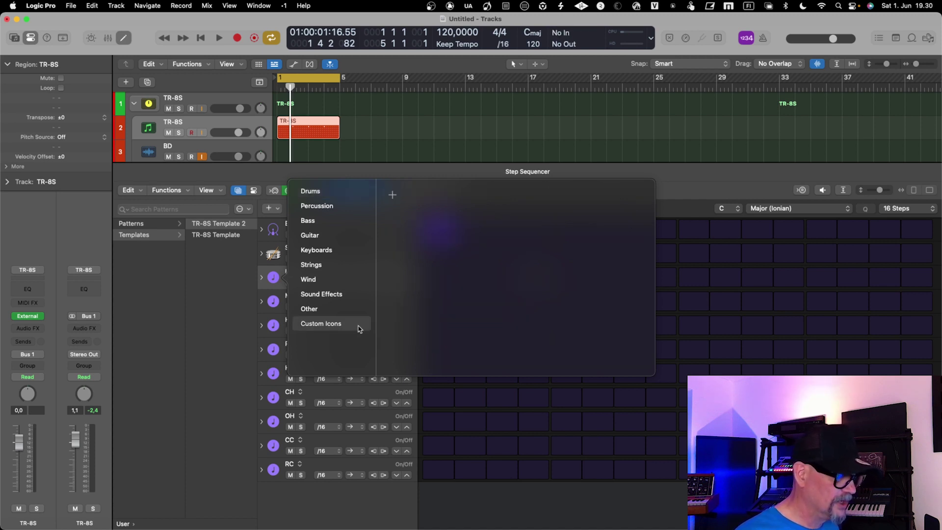
left_click(392, 198)
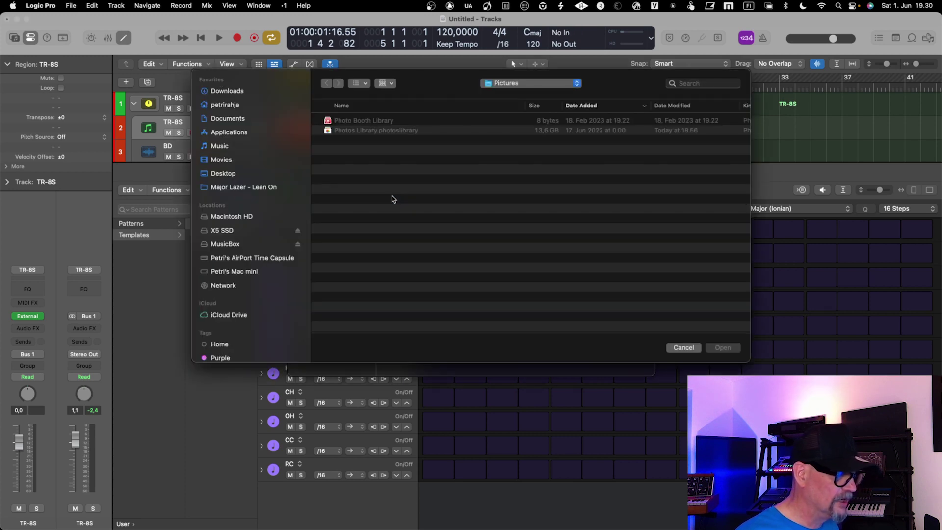
left_click(682, 348)
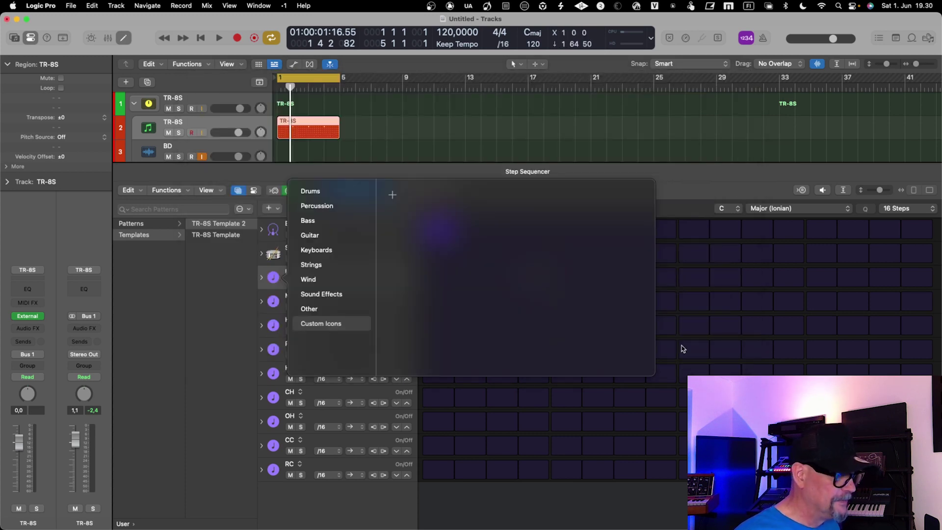
left_click(225, 298)
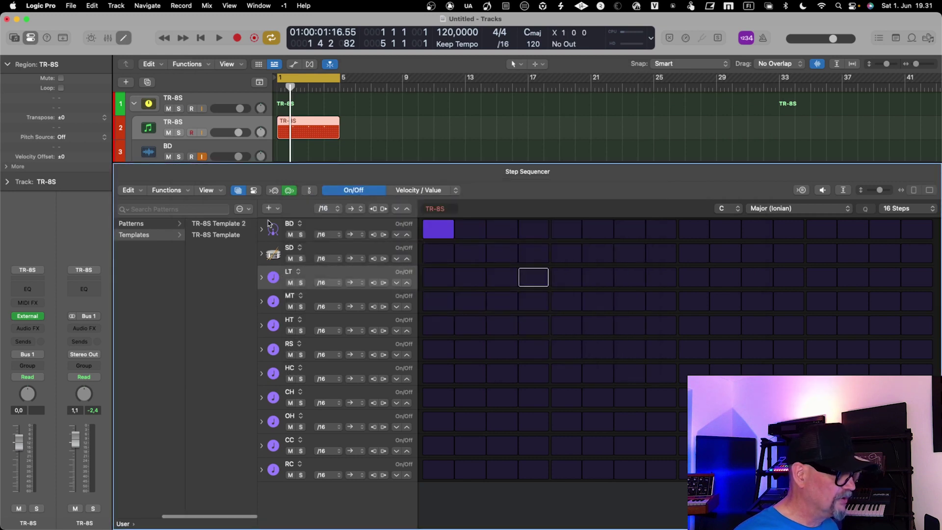
Step: Save the current sequencer pattern to the user patterns as TR-8S Template 2
left_click(249, 210)
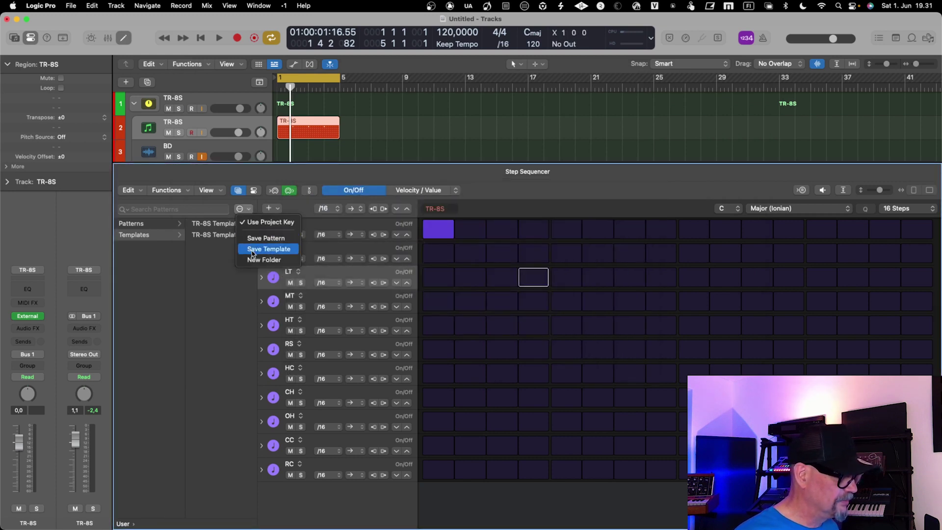
left_click(253, 242)
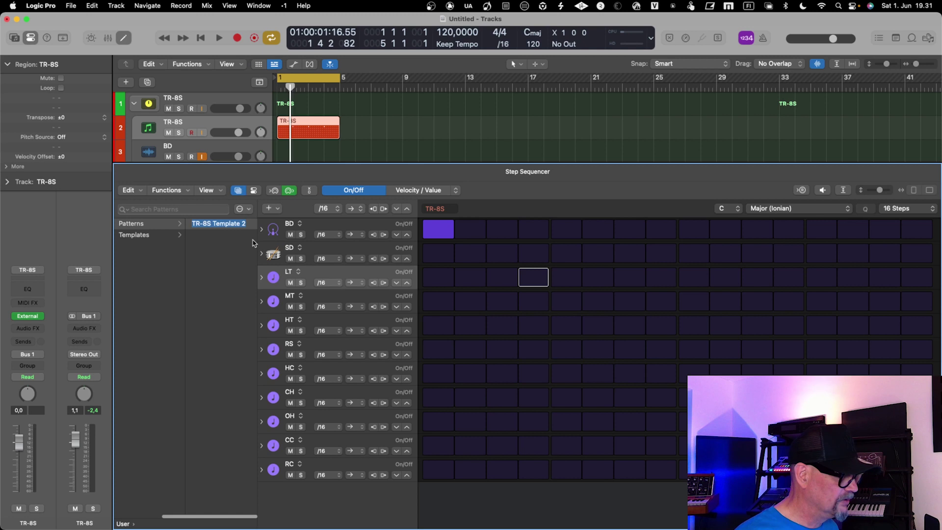
key("Return")
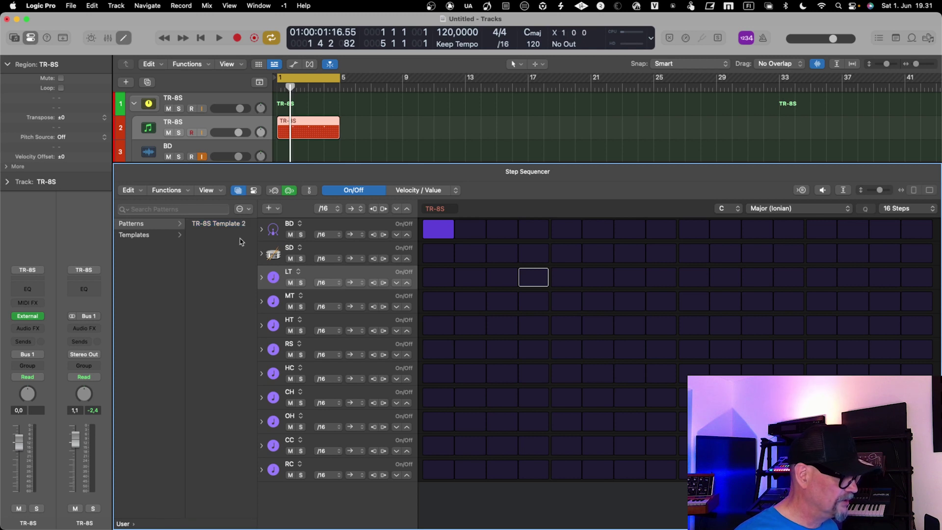
Step: Save the sequencer setup with its new row icons to the user templates as TR-8S Template 3
left_click(158, 237)
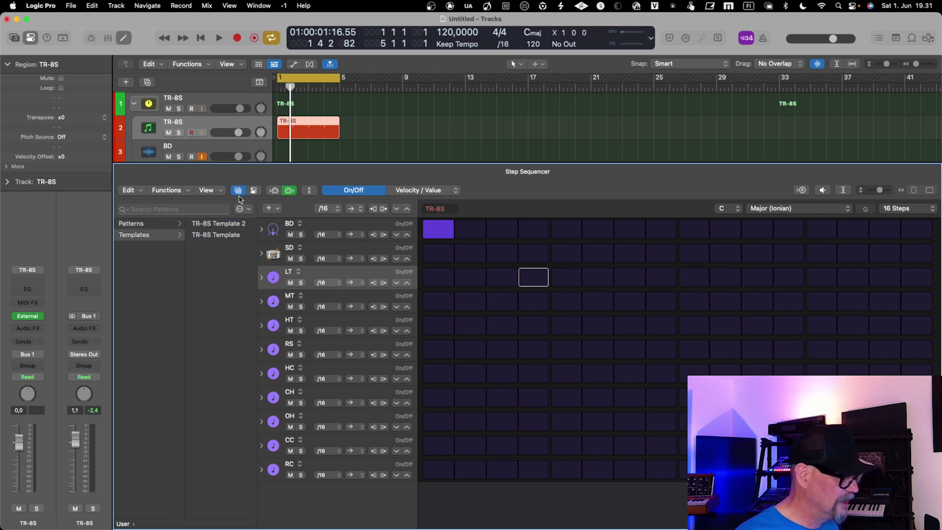
left_click(245, 209)
left_click(262, 250)
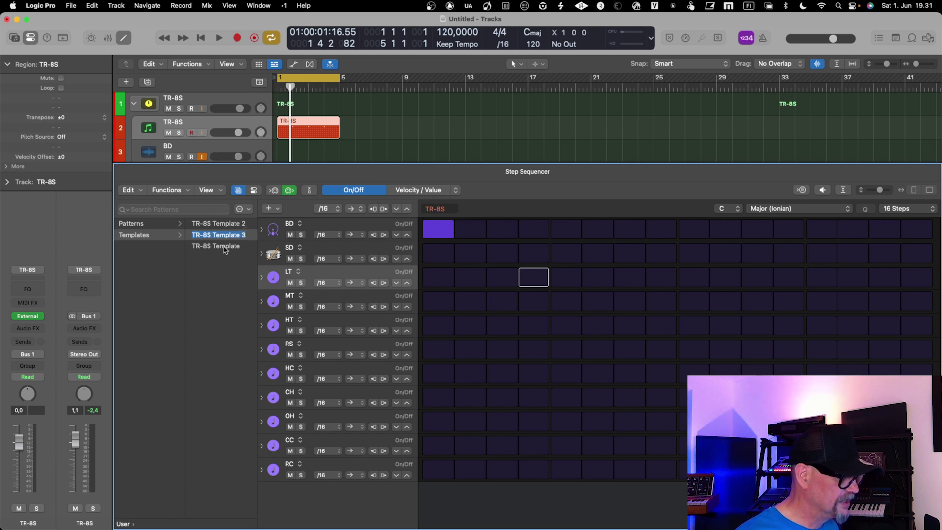
Step: Load TR-8S Template 2 and TR-8S Template 3 in turn to compare their row icons
left_click(225, 249)
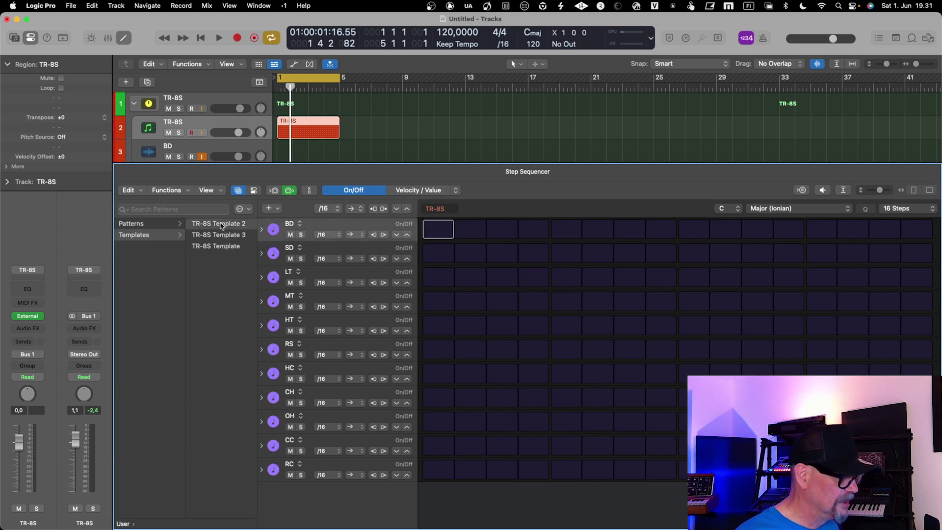
left_click(221, 235)
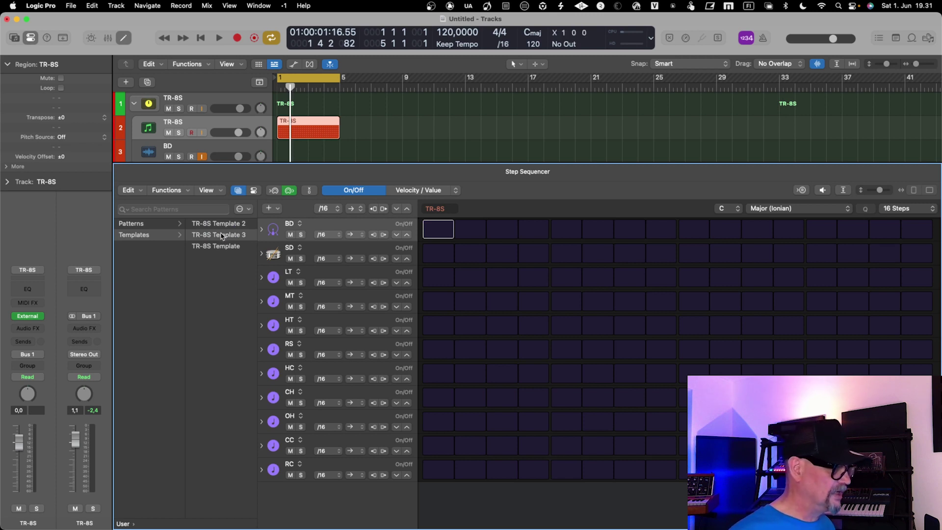
left_click(248, 210)
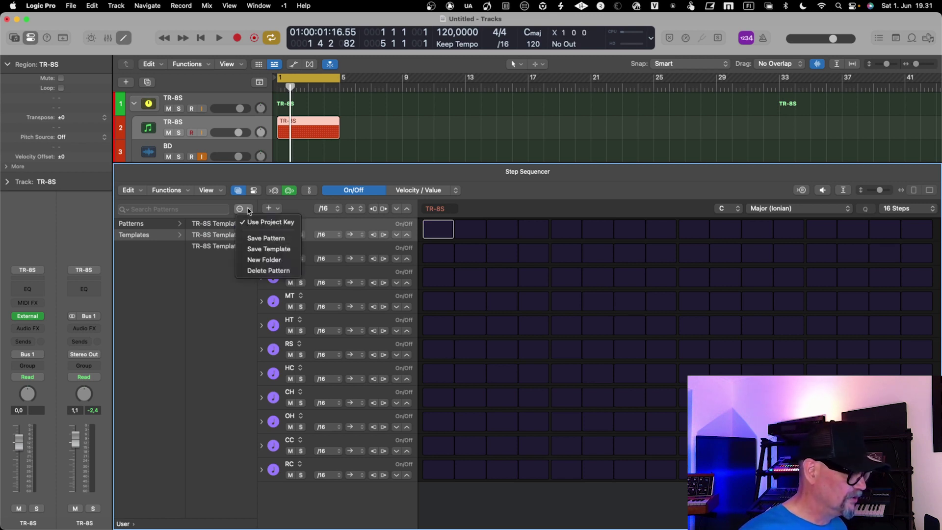
left_click(207, 261)
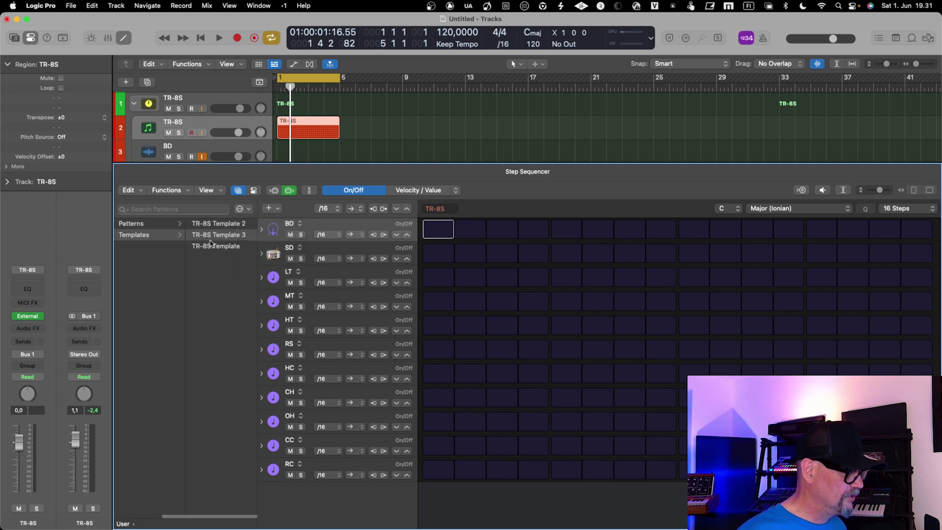
Step: Load the original TR-8S Template and delete it from the user templates
left_click(211, 249)
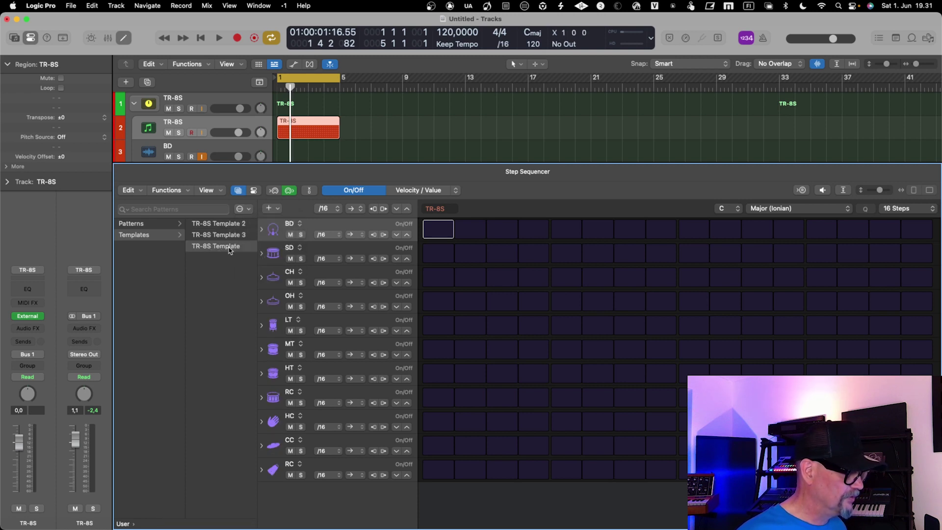
left_click(249, 209)
left_click(265, 271)
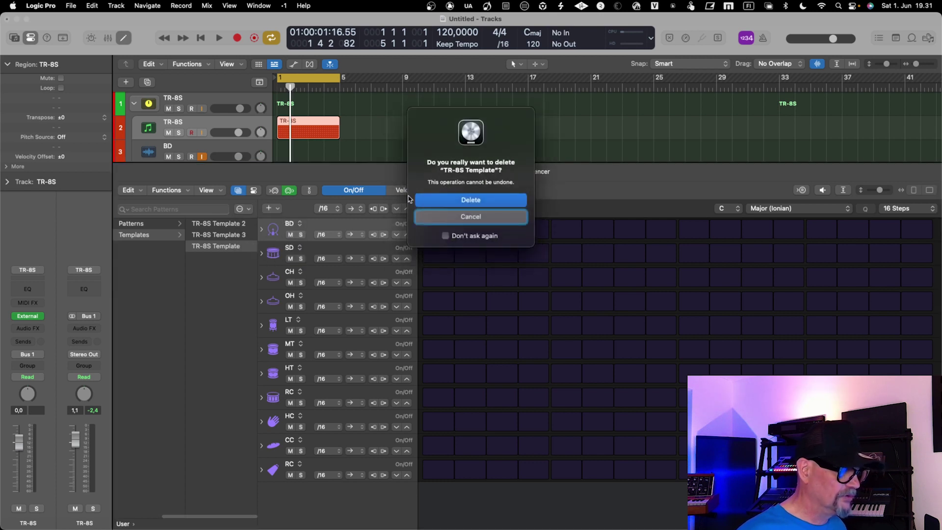
left_click(435, 200)
Step: Delete TR-8S Template 2 from the user templates
left_click(243, 224)
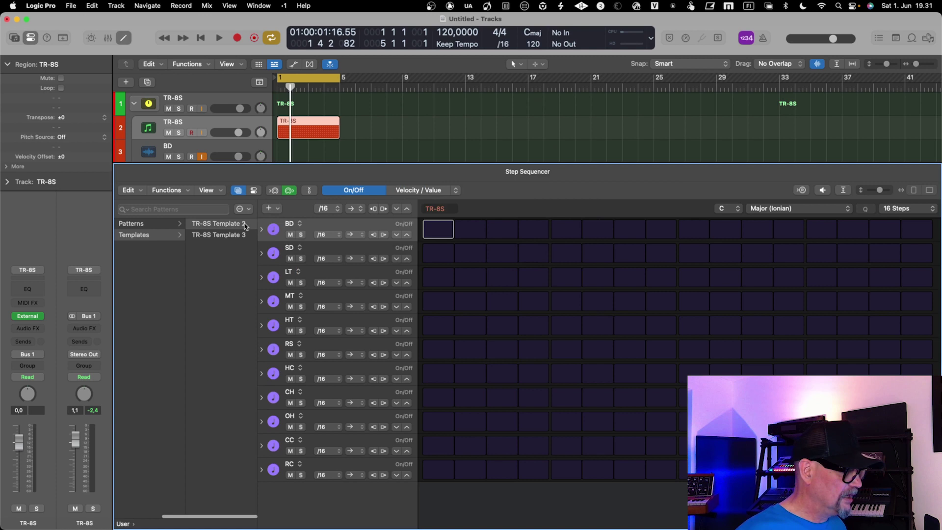
left_click(249, 210)
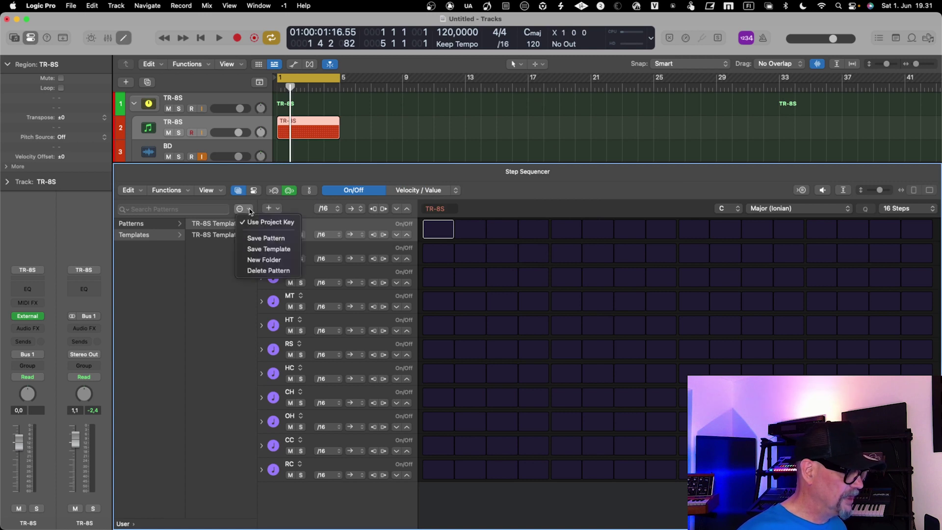
left_click(269, 272)
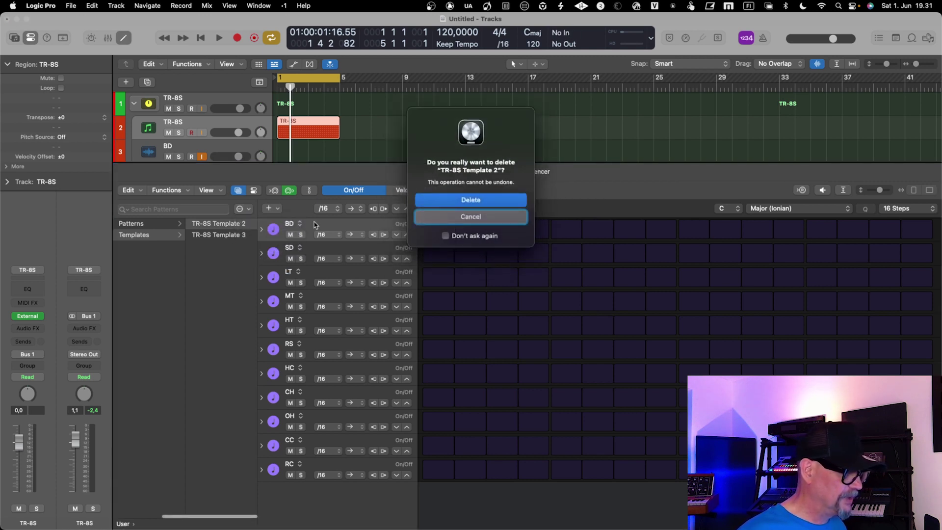
left_click(454, 201)
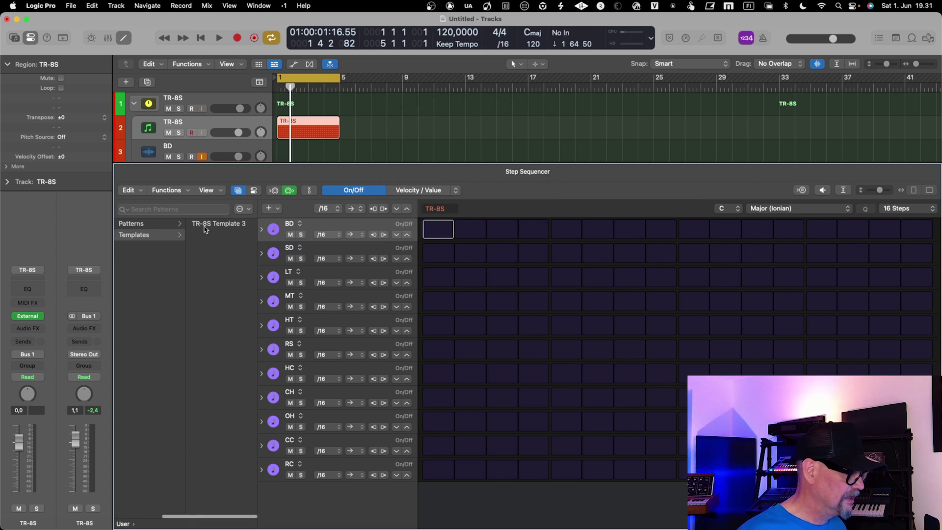
Step: Save the setup with the BD and SD icons to the user patterns, trimming the end of its suggested name
left_click(249, 209)
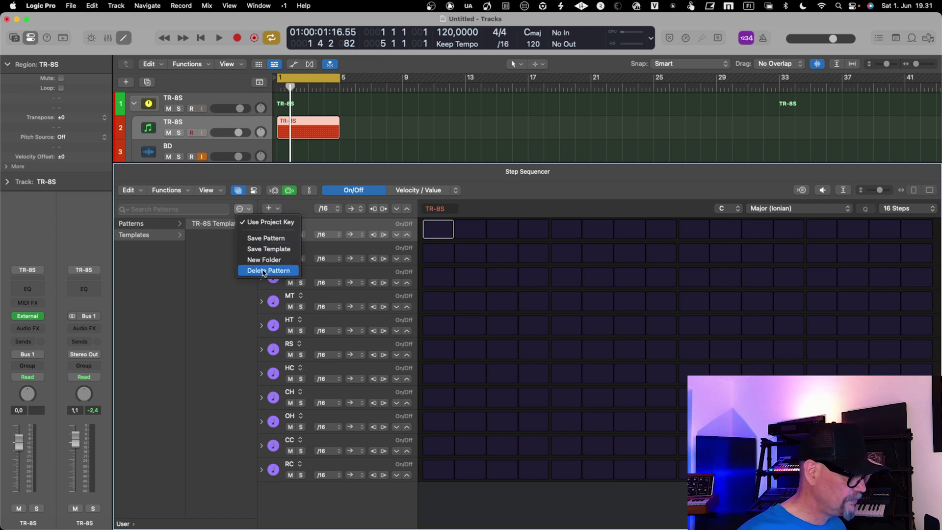
left_click(259, 247)
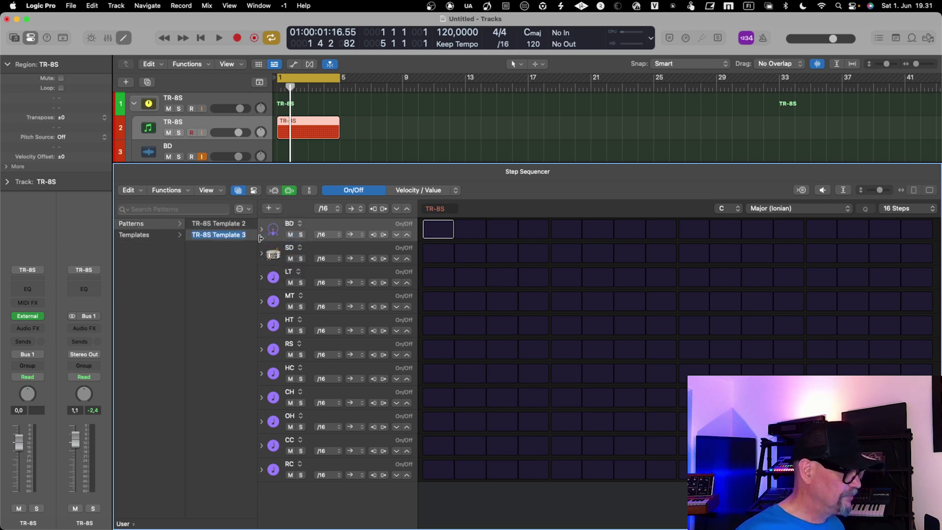
key("Right")
key("BackSpace")
key("BackSpace")
key("BackSpace")
key("BackSpace")
key("Return")
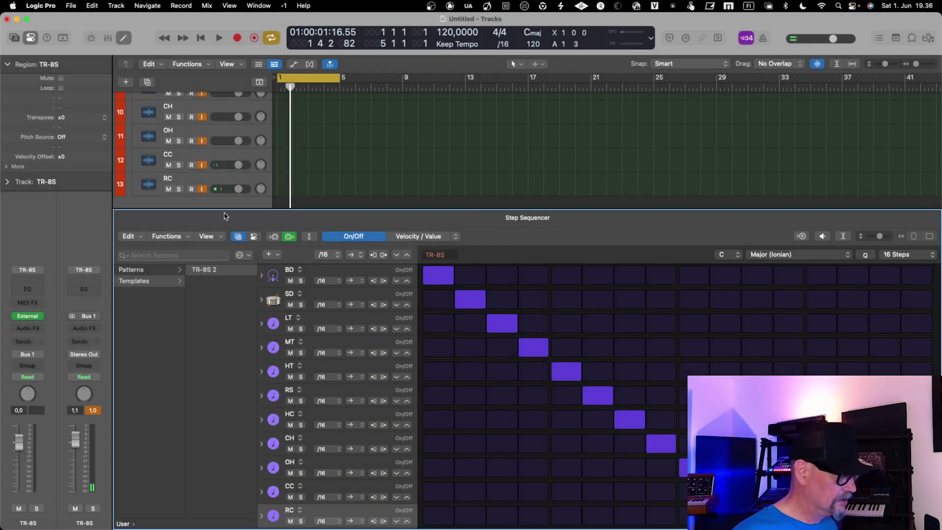
Step: Delete the TR-8S pattern region from its track and load the saved pattern TR-8S 2 in its place
scroll(298, 144, "up", 5)
left_click(305, 122)
right_click(305, 122)
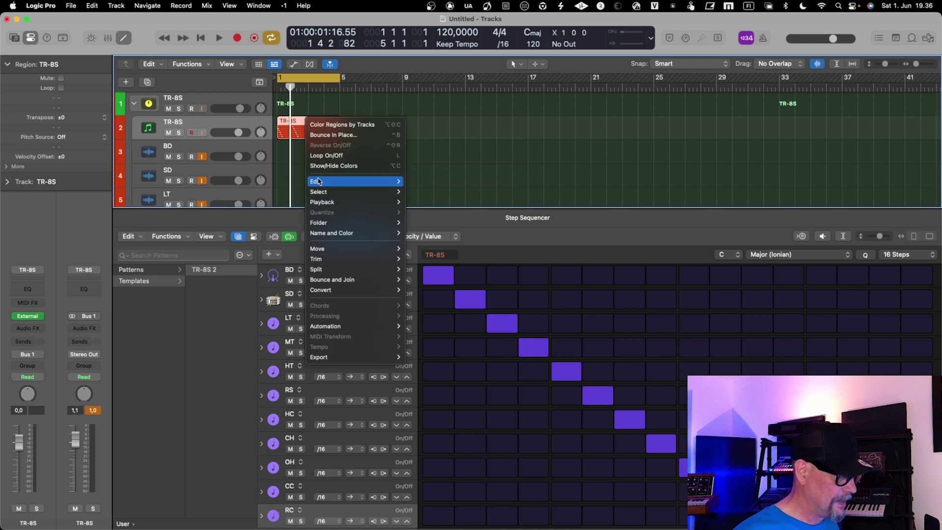
left_click(296, 123)
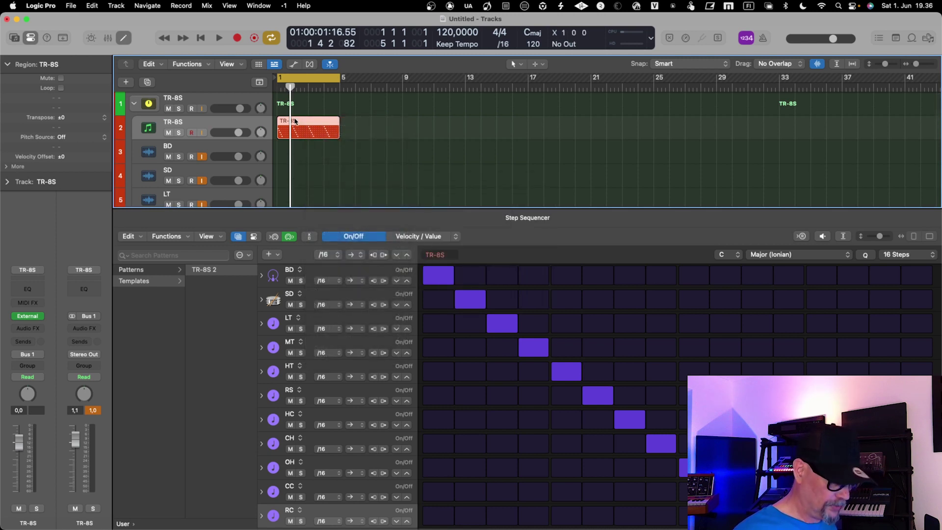
key("Delete")
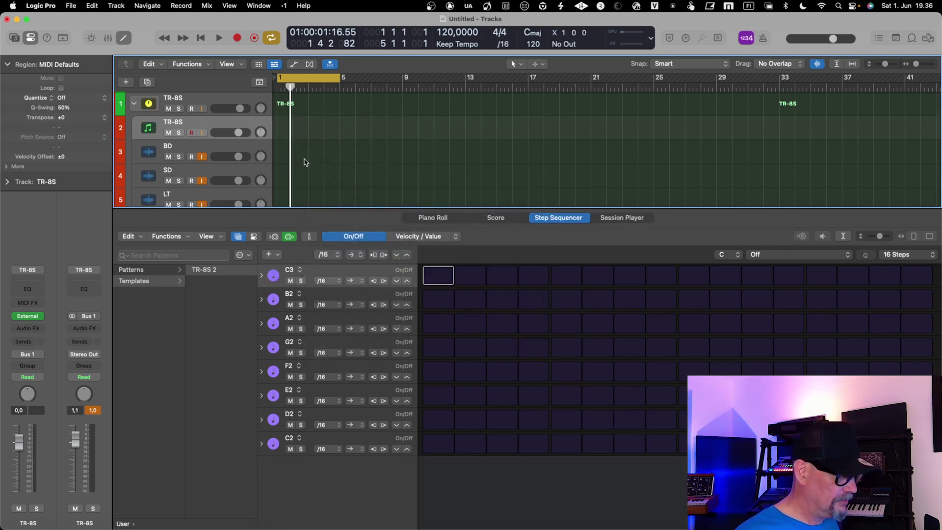
left_click(224, 274)
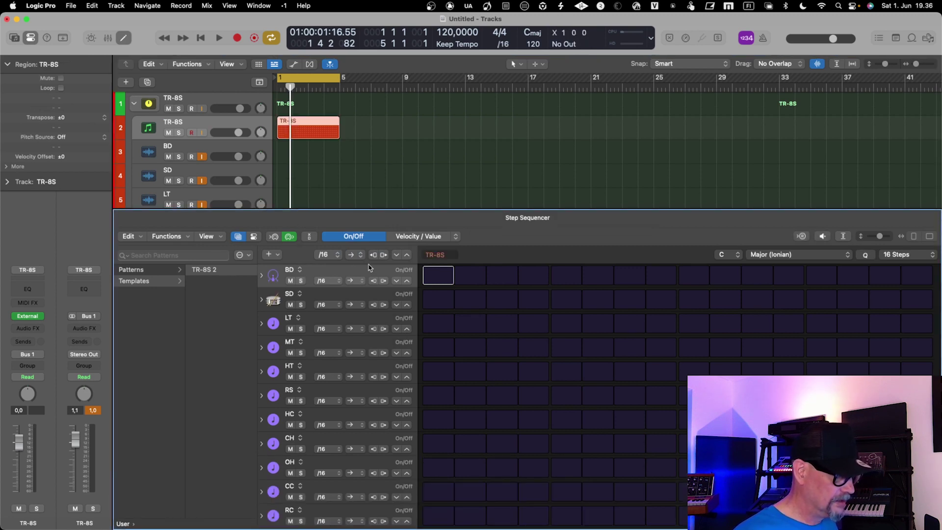
Step: Activate one step per row in a diagonal, from BD on step 1 down to RC on step 11
left_click(437, 275)
left_click(479, 300)
left_click(507, 326)
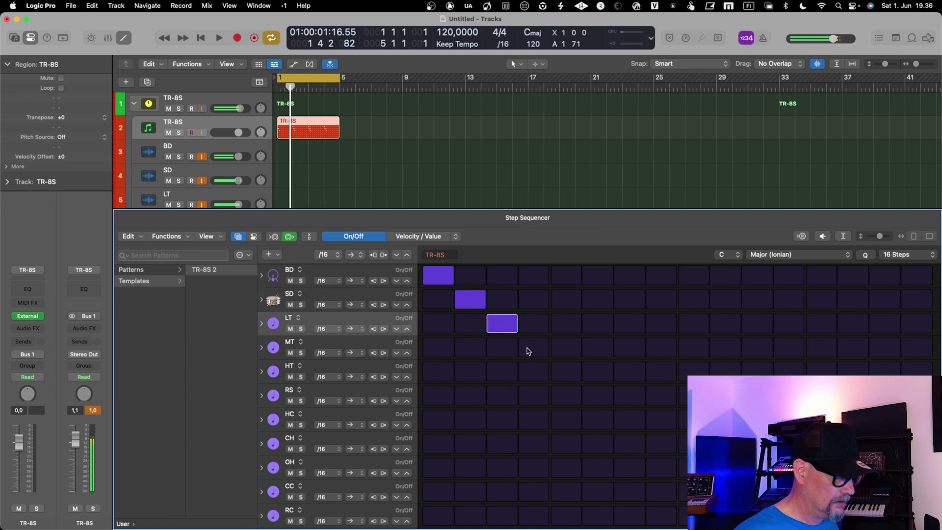
left_click(536, 350)
left_click(564, 374)
left_click(593, 397)
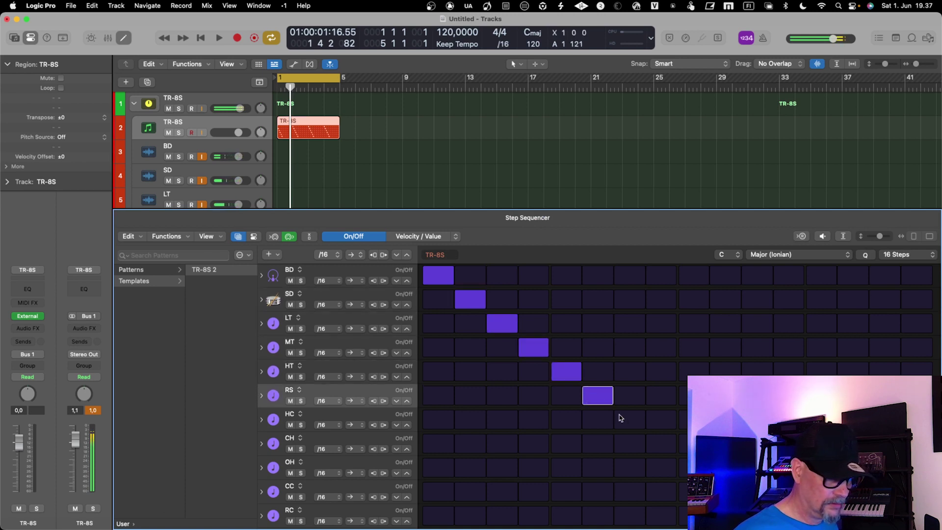
left_click(623, 419)
left_click(661, 441)
left_click(693, 467)
left_click(724, 491)
left_click(756, 515)
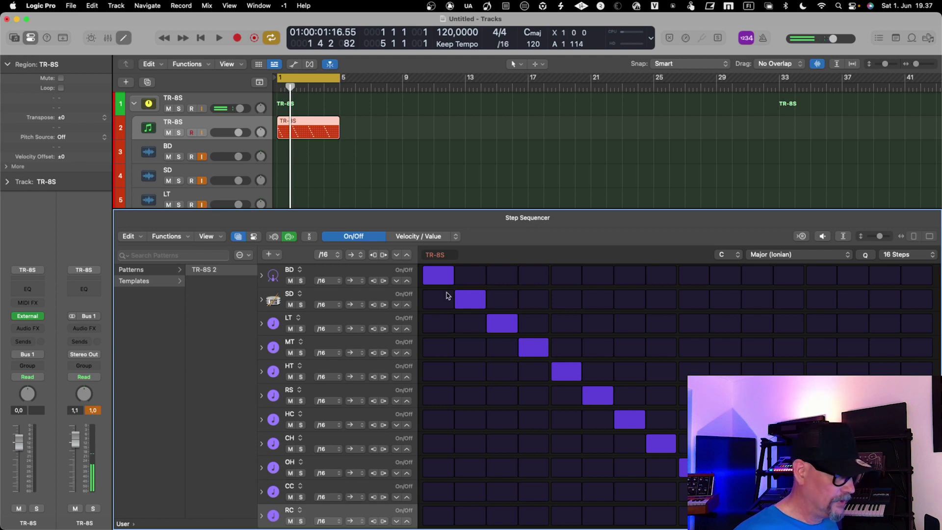
Step: Clear the diagonal steps from the SD row down to the RC row, keeping BD on step 1
left_click(478, 301)
left_click(500, 323)
left_click(532, 347)
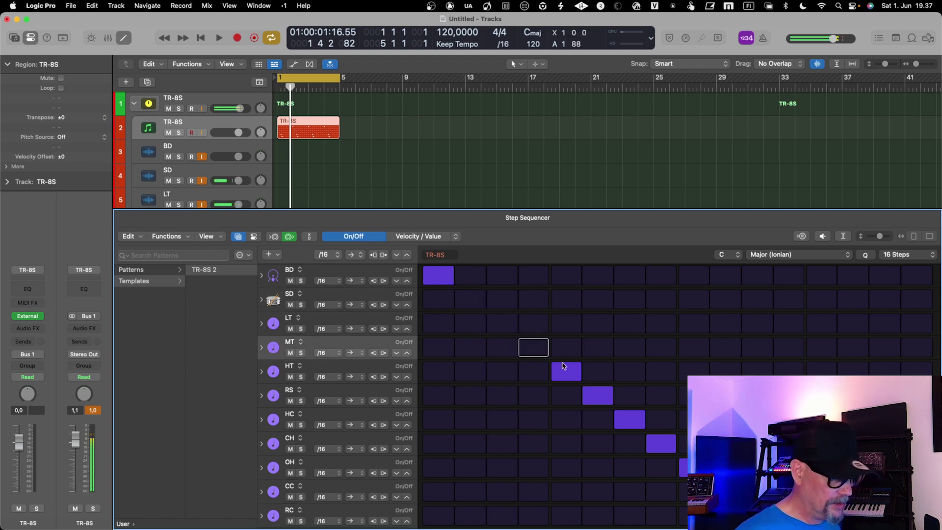
left_click(565, 370)
left_click(597, 395)
left_click(629, 419)
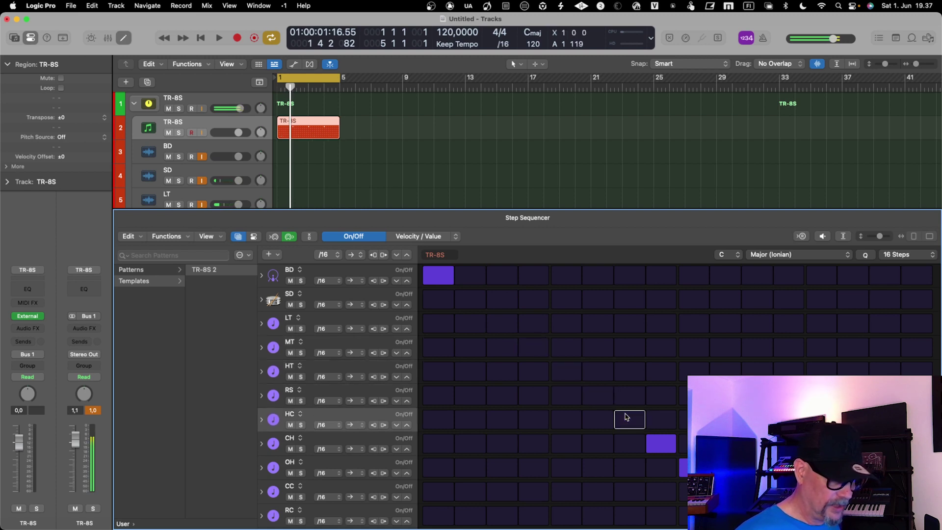
left_click(660, 441)
left_click(693, 467)
left_click(725, 491)
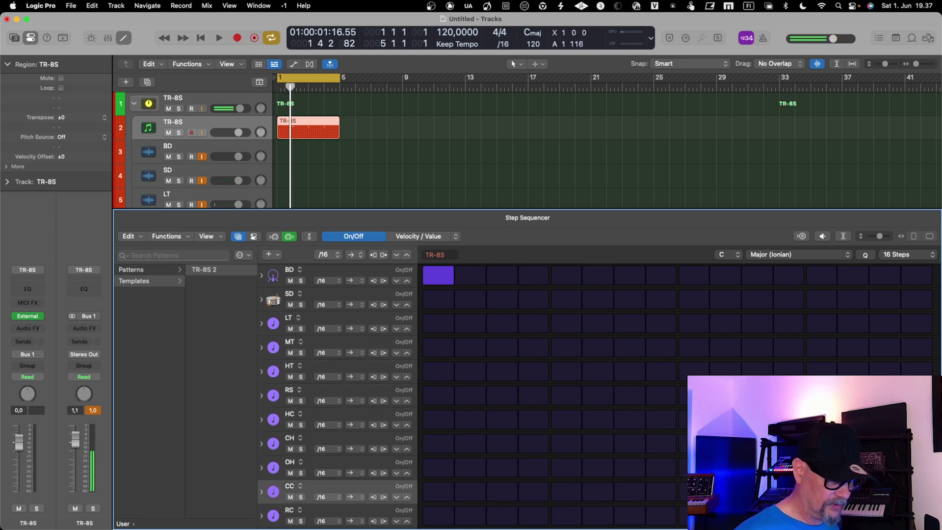
left_click(756, 515)
Step: Add BD hits on steps 5, 9 and 13 and SD hits on steps 5 and 13
left_click(569, 277)
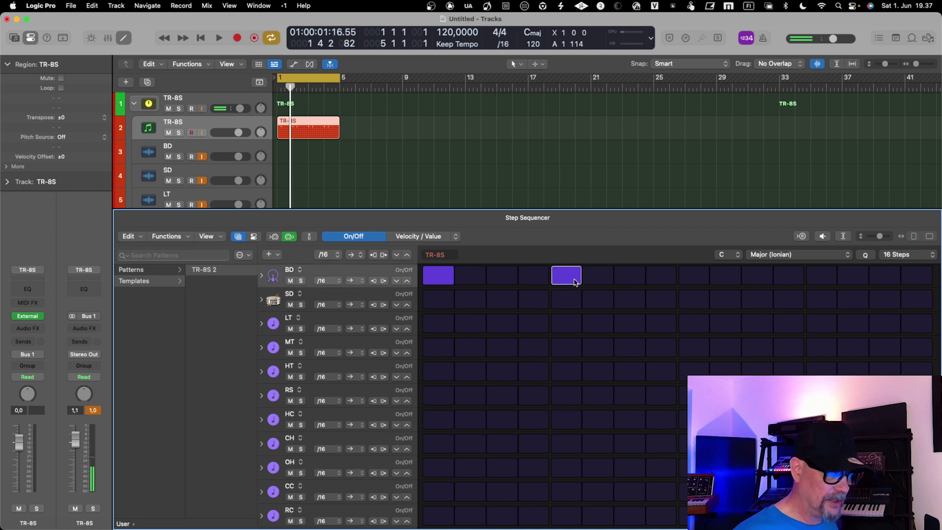
left_click(691, 272)
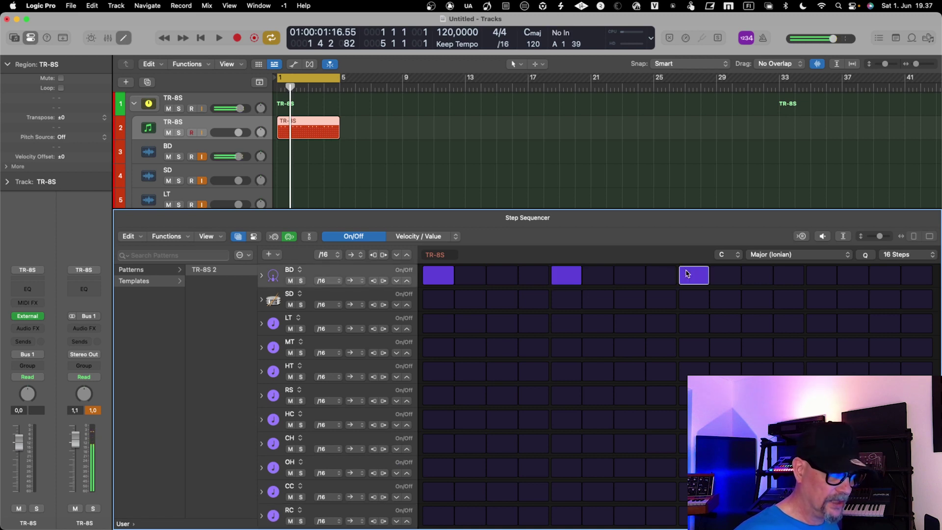
left_click(818, 275)
left_click(563, 301)
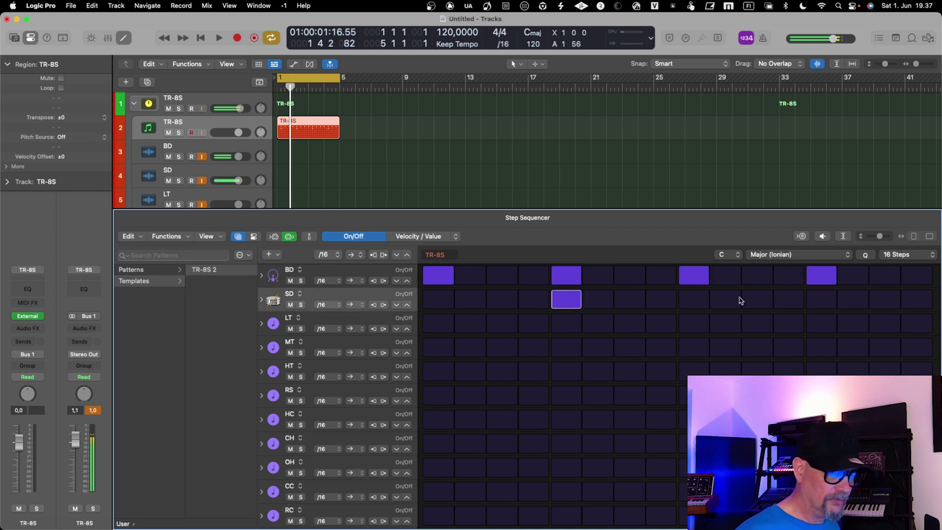
left_click(820, 299)
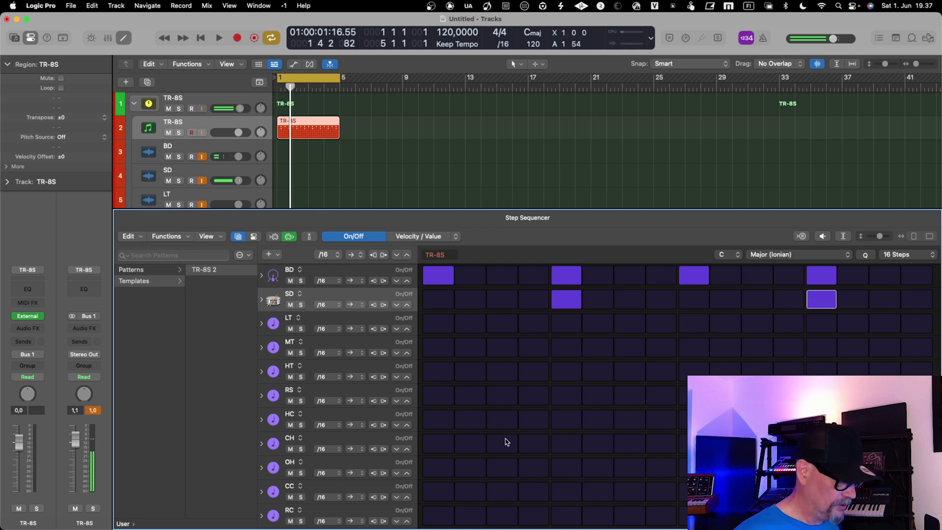
Step: Program the CH row with hits on steps 1, 2, 4, 5, 6, 8 and 9, leaving steps 3 and 7 empty
left_click(438, 444)
left_click(468, 444)
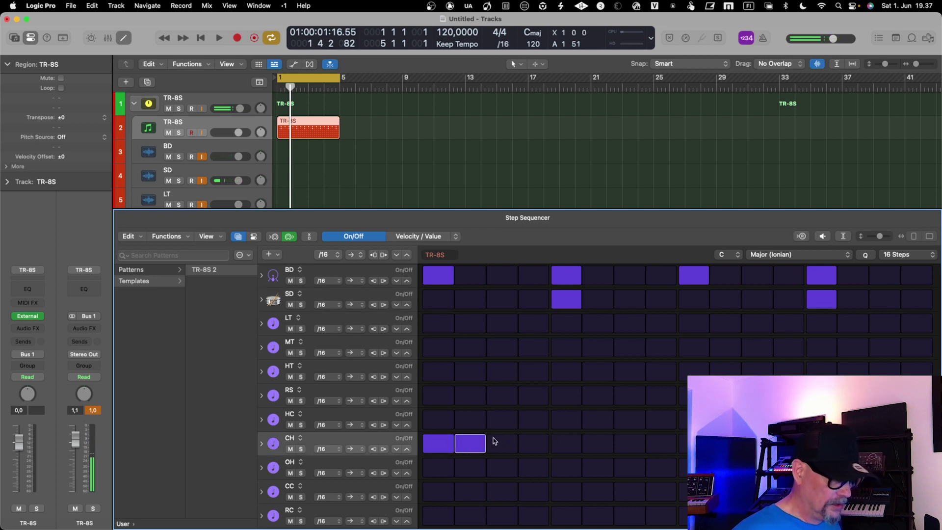
left_click(496, 443)
left_click(565, 444)
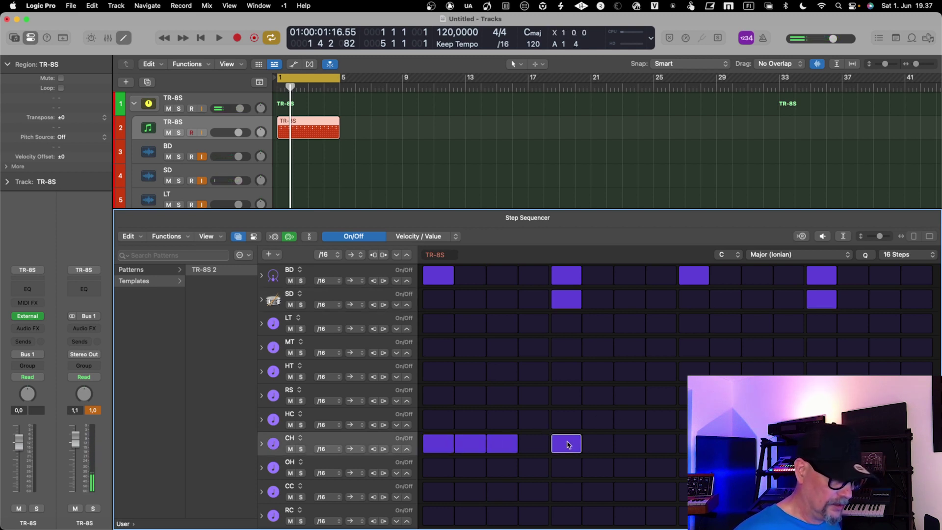
left_click(532, 444)
left_click(500, 444)
left_click(595, 442)
left_click(628, 443)
left_click(629, 443)
left_click(660, 444)
left_click(683, 443)
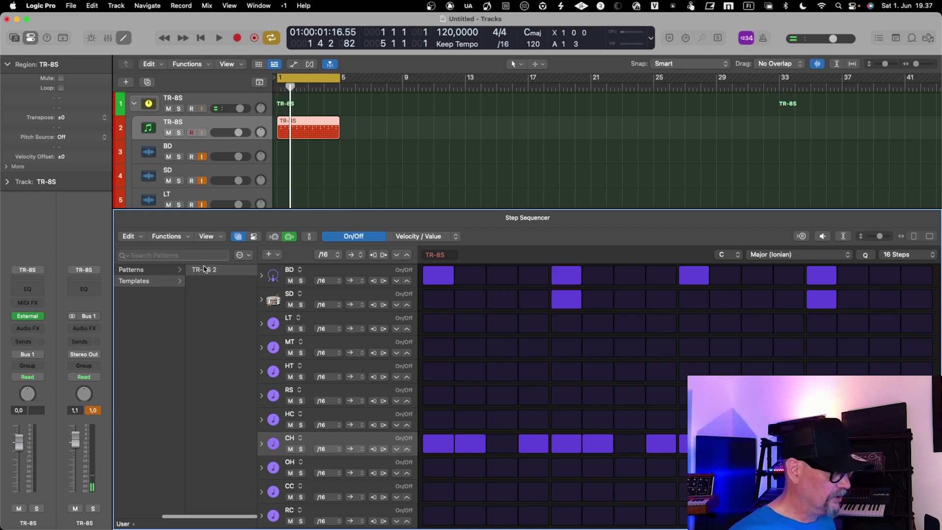
Step: Add OH hits on steps 3 and 7, and play the pattern briefly to hear it
left_click(500, 469)
left_click(628, 468)
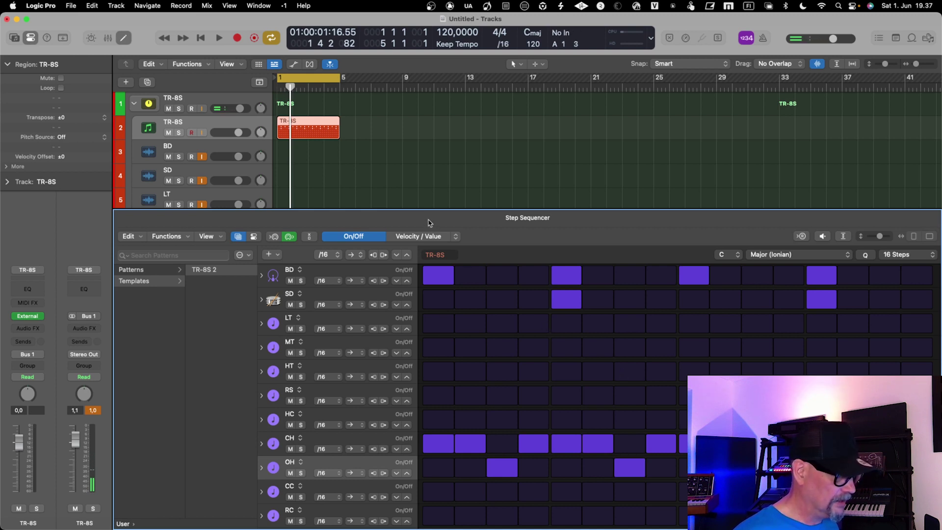
key("space")
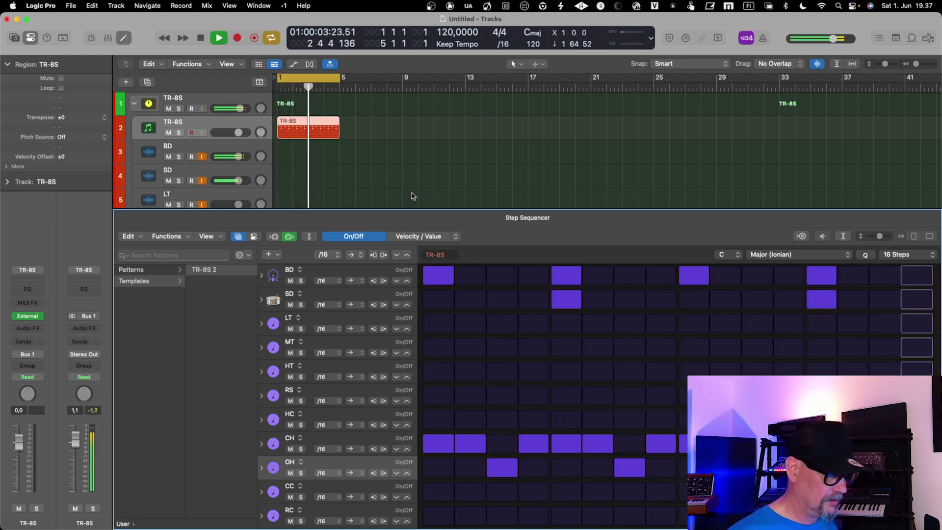
key("space")
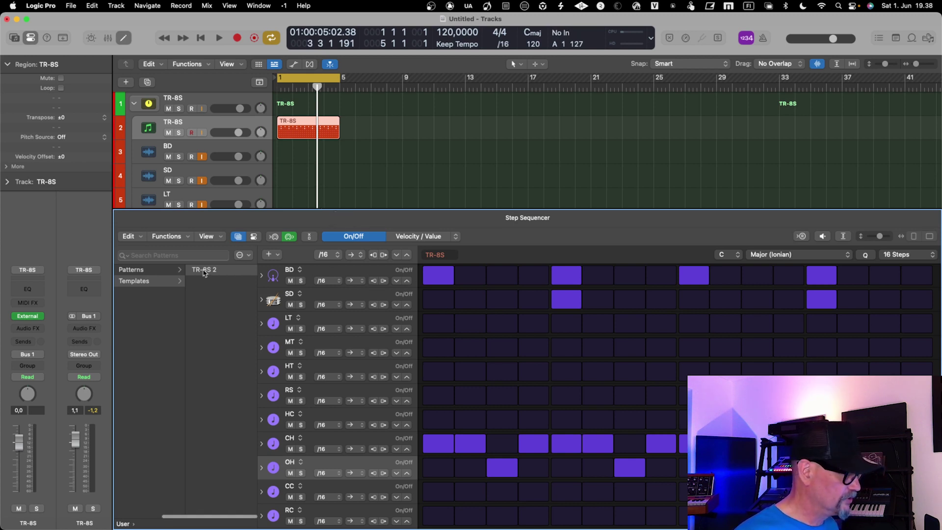
Step: Hide and reshow the pattern browser, and view its options for saving patterns and templates
left_click(238, 236)
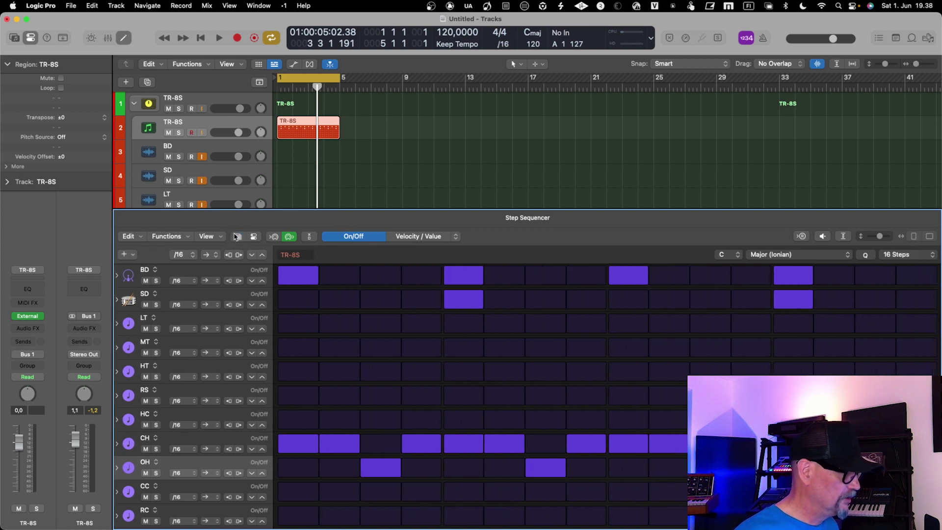
left_click(239, 237)
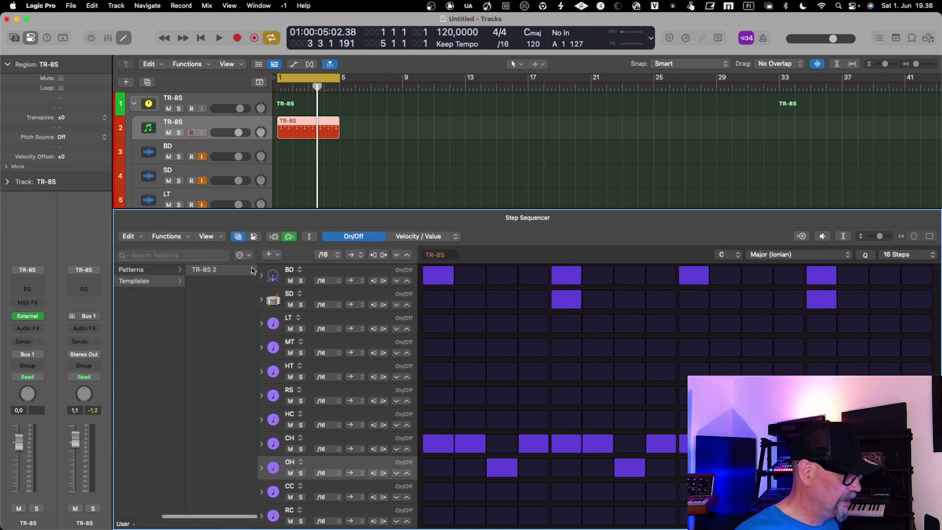
left_click(250, 254)
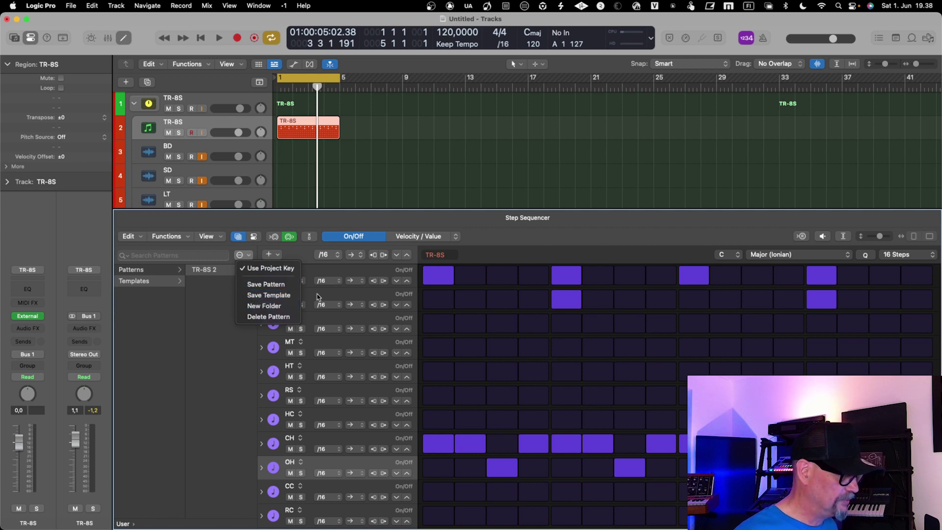
left_click(295, 217)
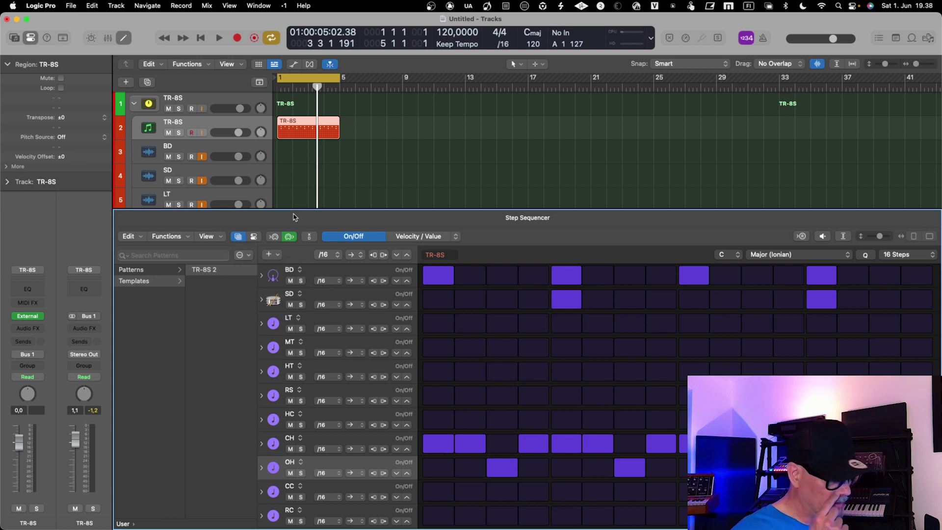